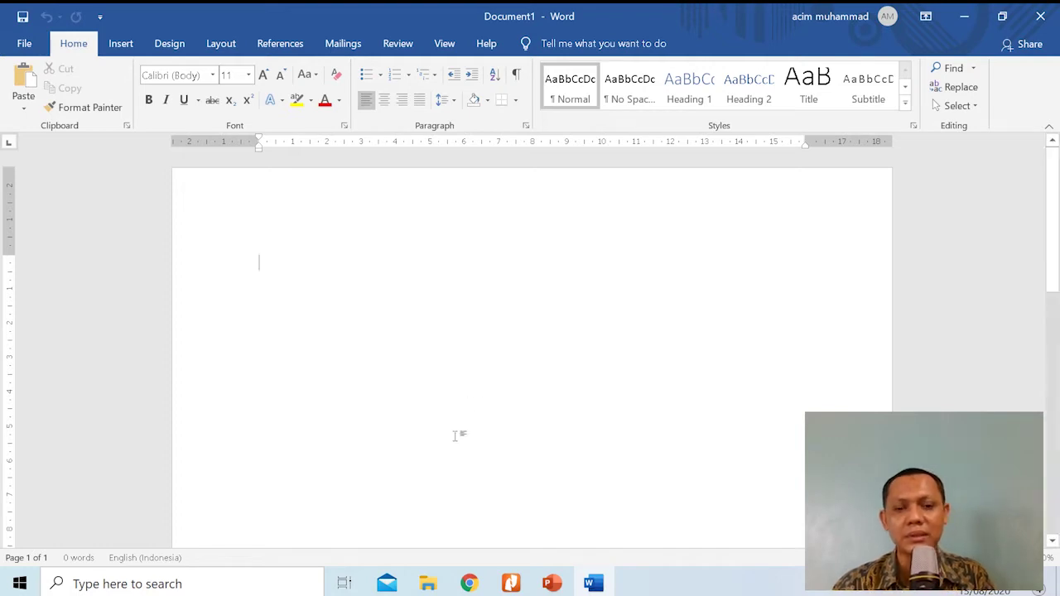
Switch to Chrome and search Google for "komputer".
left_click(471, 584)
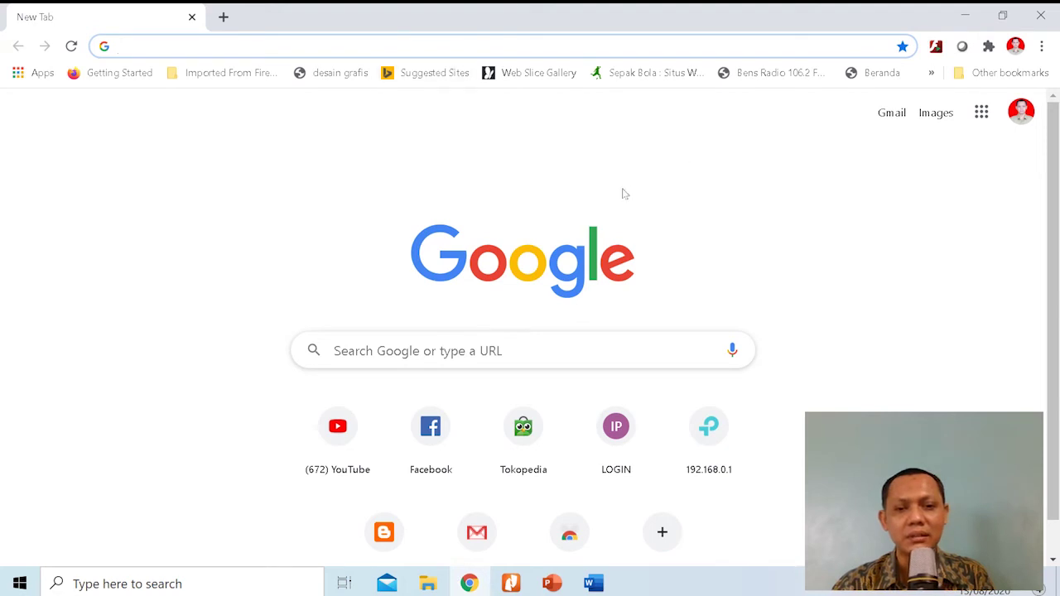
left_click(473, 351)
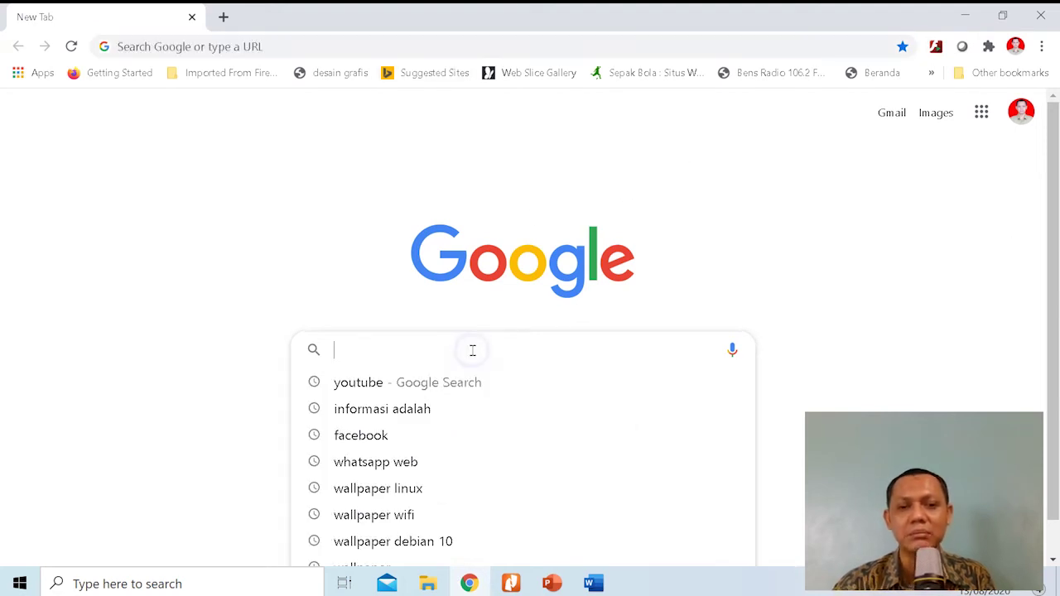
type("KOMputer")
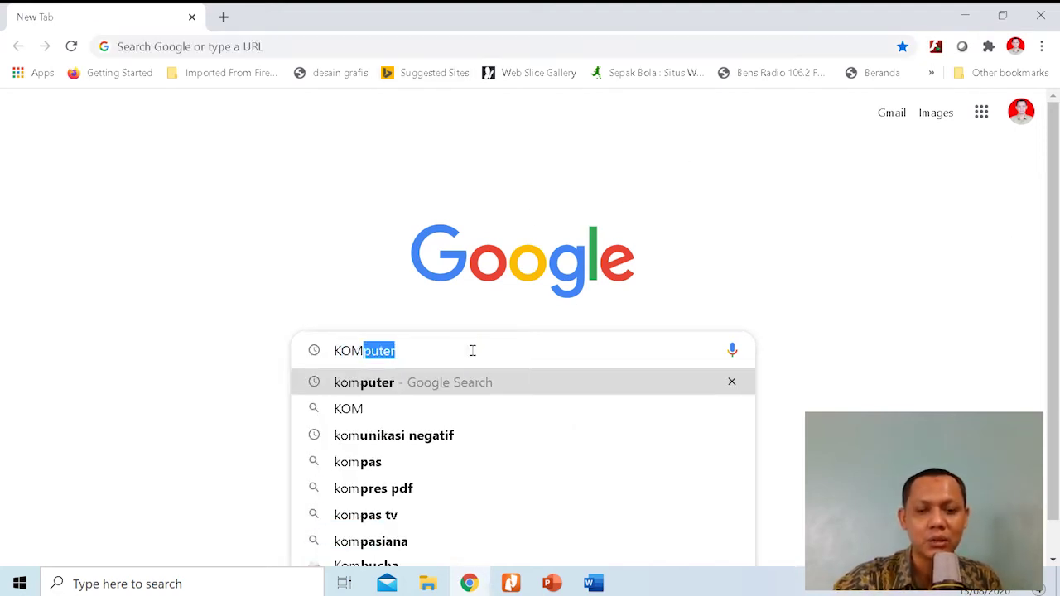
key("Return")
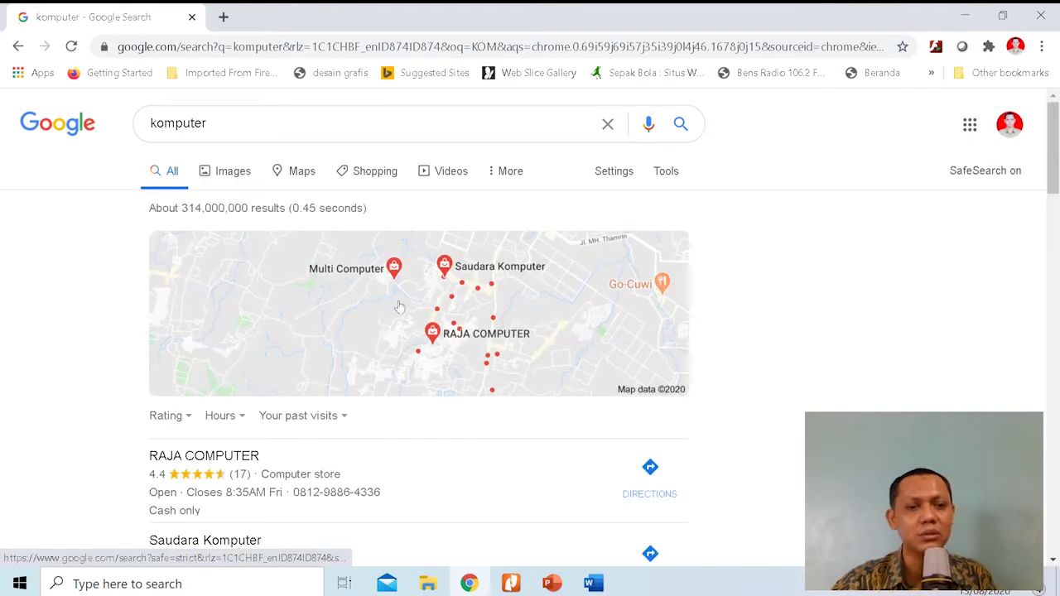
Open the Indonesian Wikipedia article on Komputer from the search results.
scroll(316, 282, "down", 6)
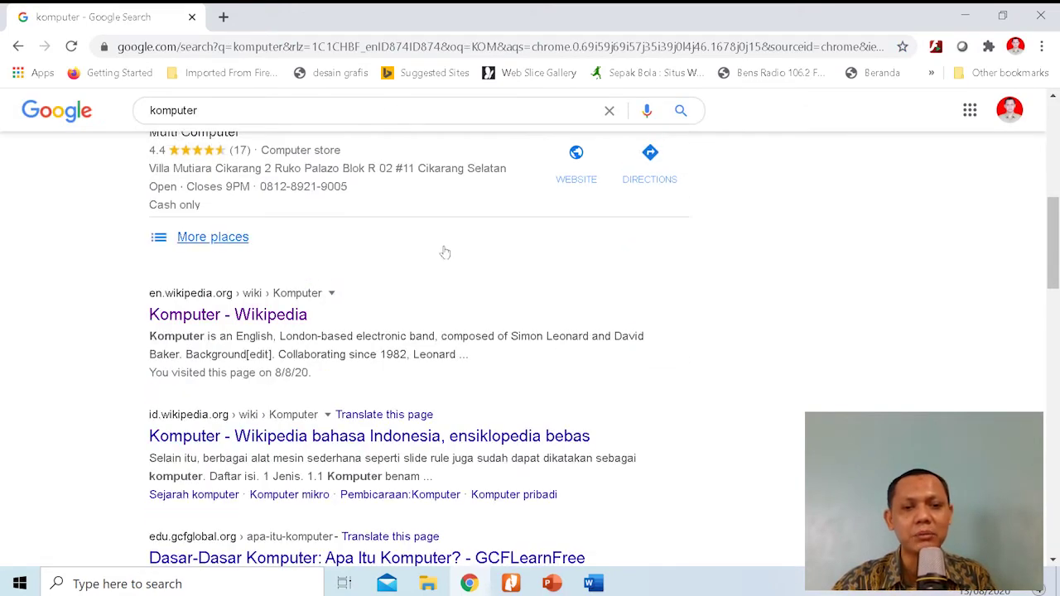
scroll(465, 253, "down", 1)
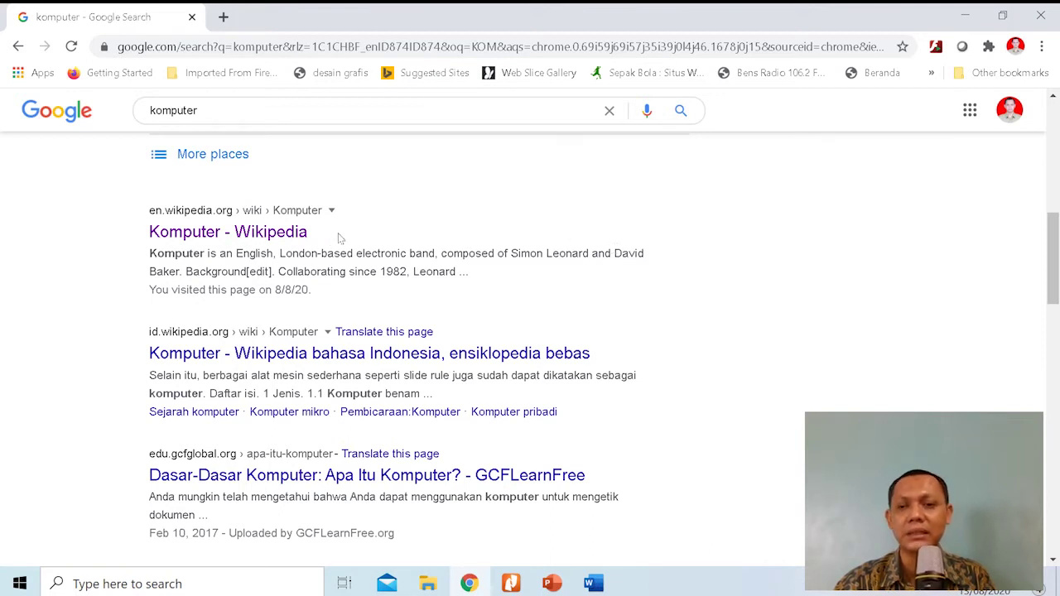
left_click(199, 354)
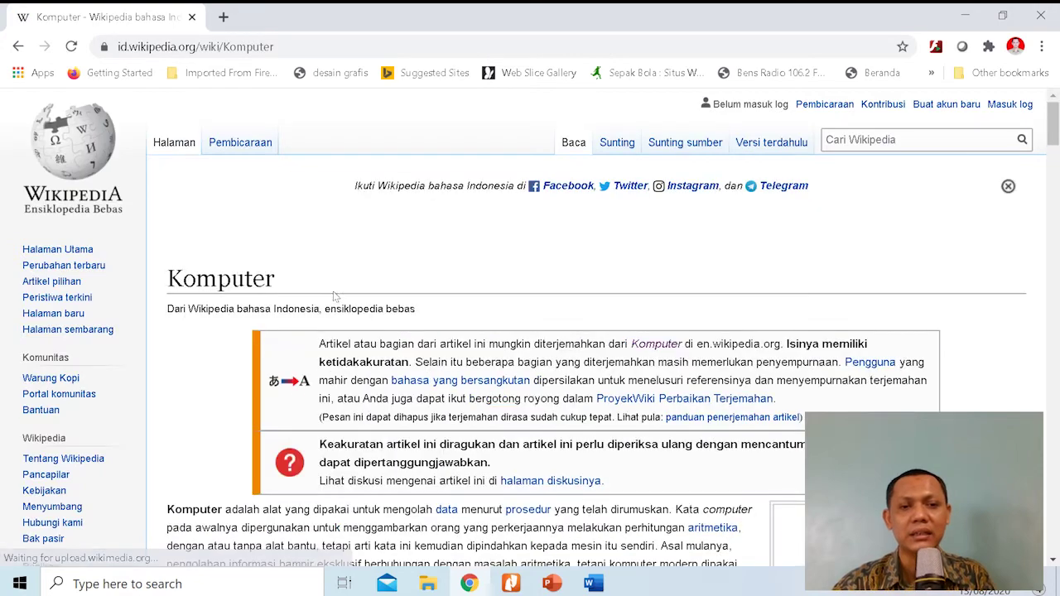
Copy the first three paragraphs of the Komputer article and paste them into the blank Word document.
scroll(372, 263, "down", 4)
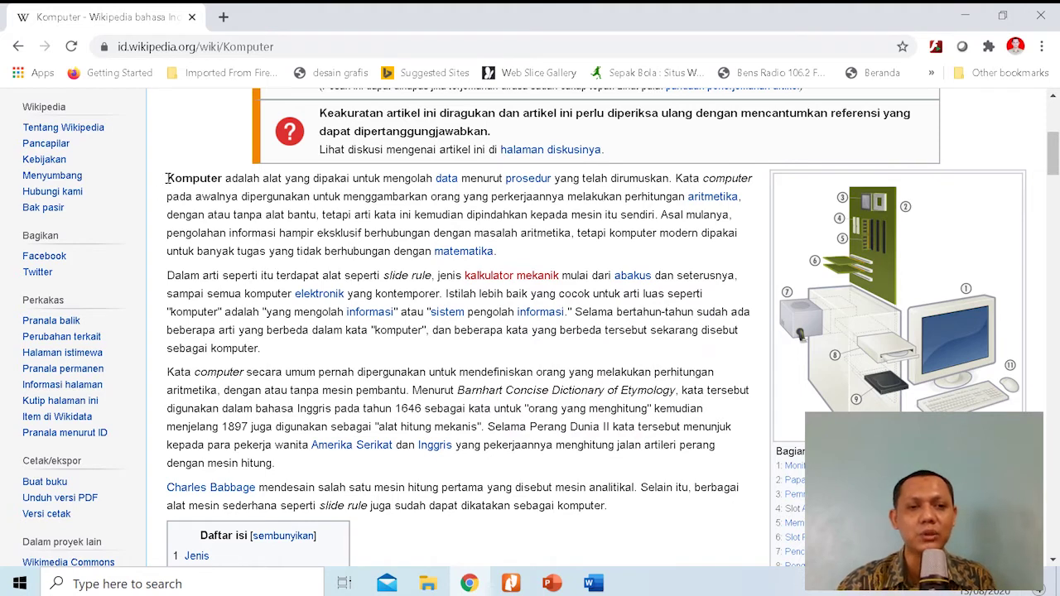
left_click_drag(166, 178, 297, 330)
left_click_drag(320, 375, 401, 468)
right_click(234, 208)
left_click(245, 217)
left_click(592, 583)
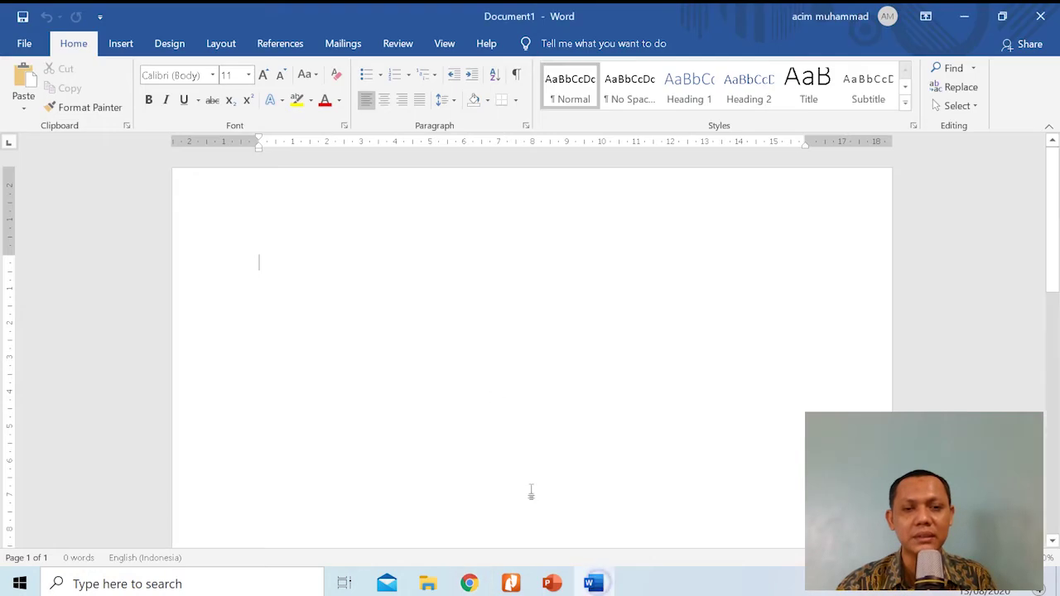
left_click(23, 73)
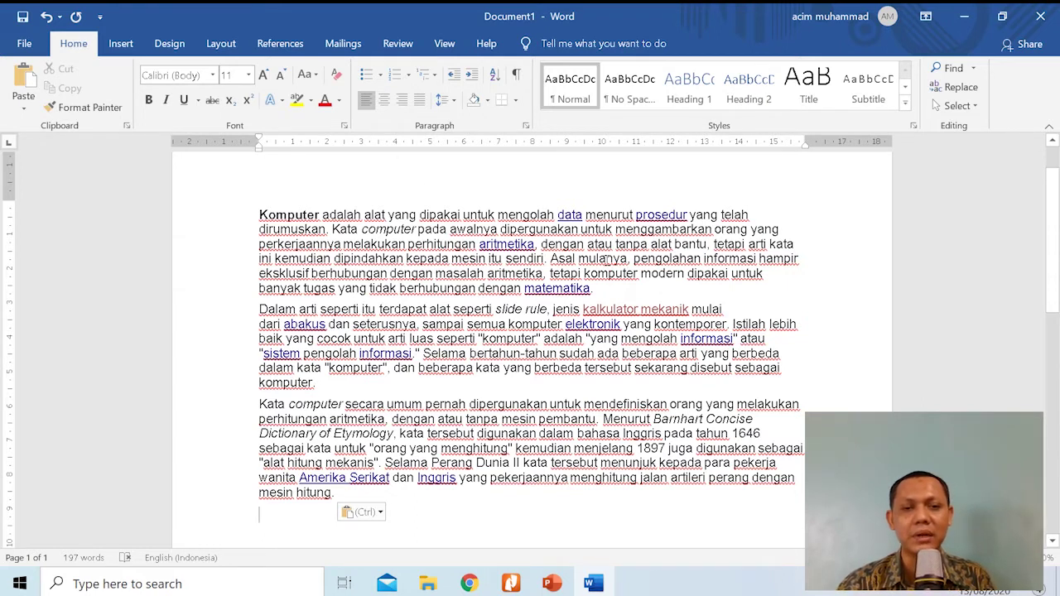
Insert an empty line above the pasted text and justify all three paragraphs.
left_click(259, 212)
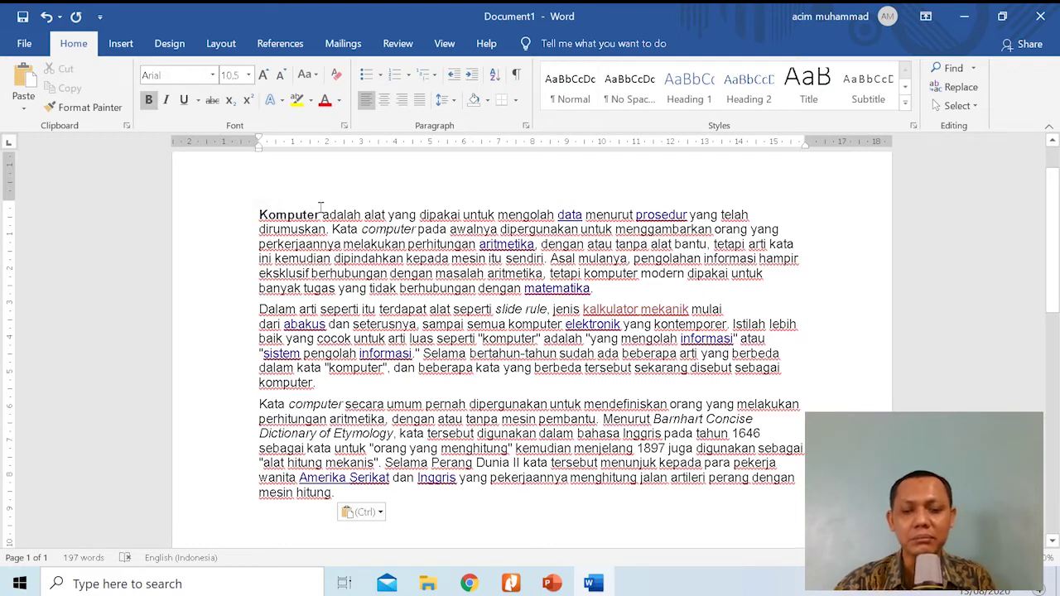
key("Return")
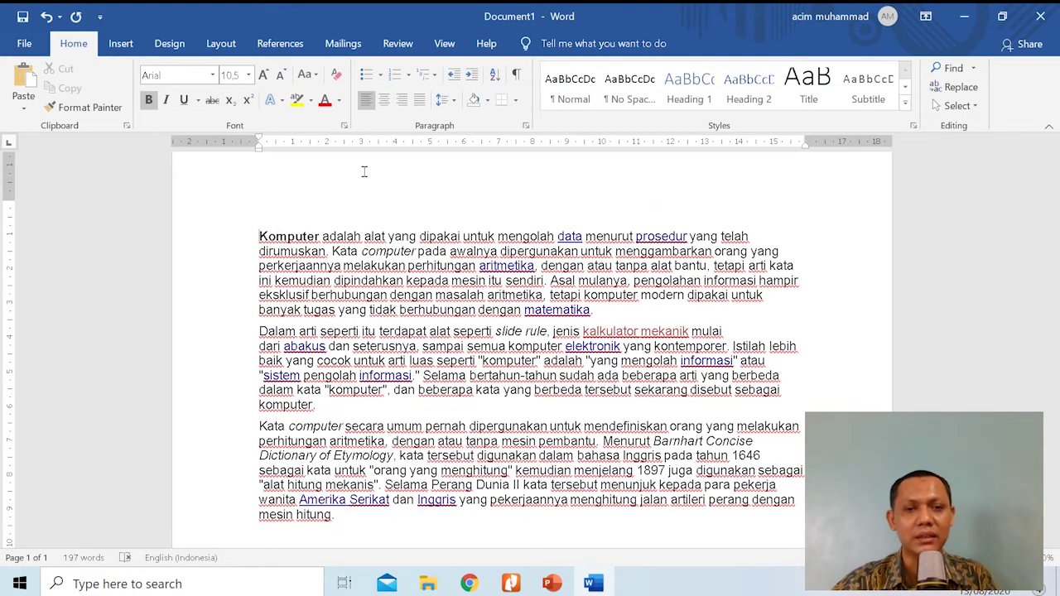
left_click_drag(254, 238, 426, 522)
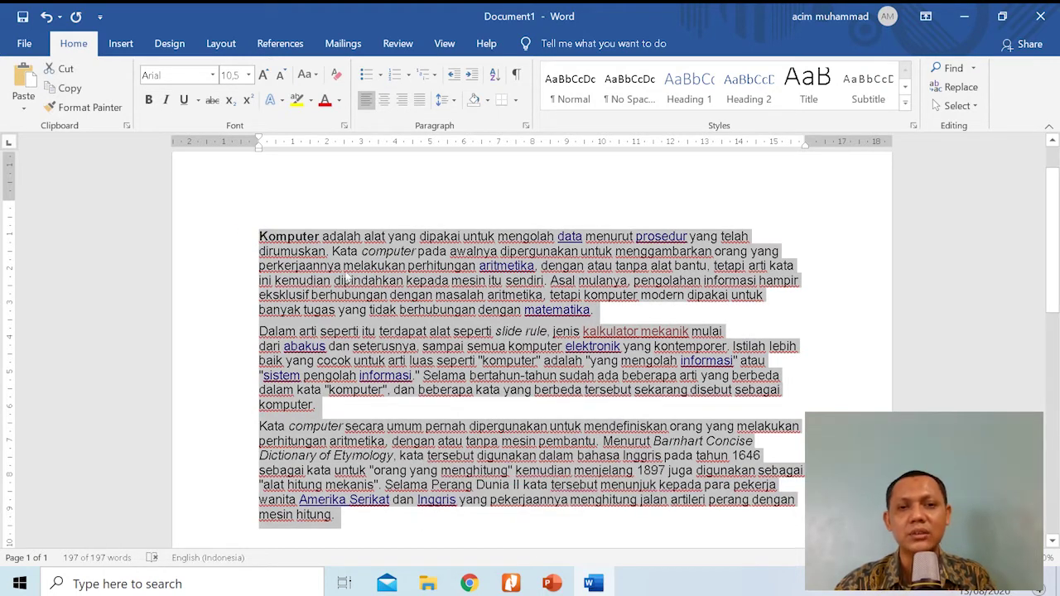
left_click(419, 106)
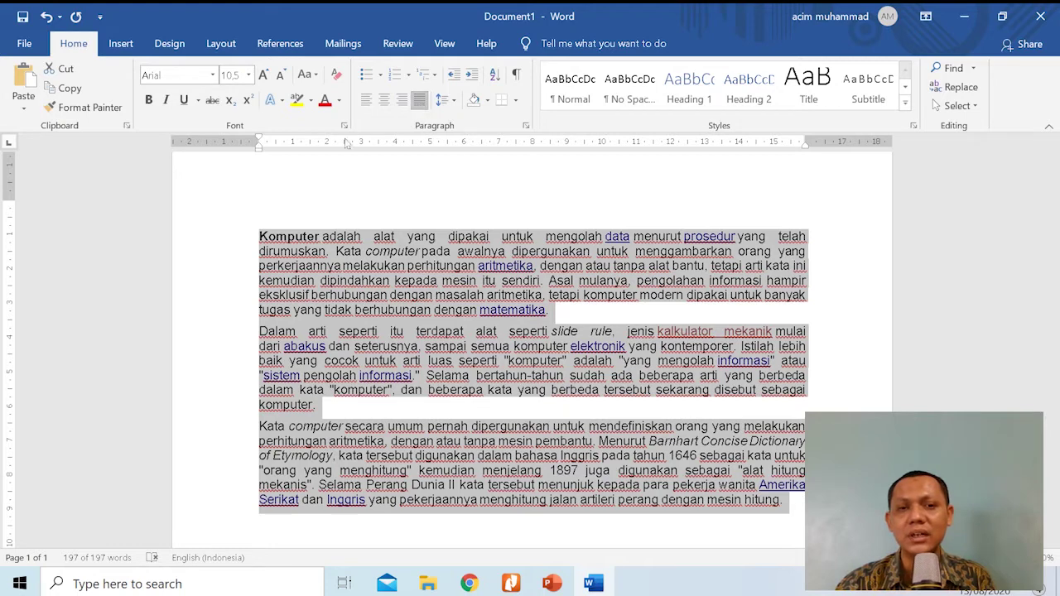
Set the selected paragraphs' spacing after to 0 pt and their line spacing to 1.5 lines.
left_click(525, 127)
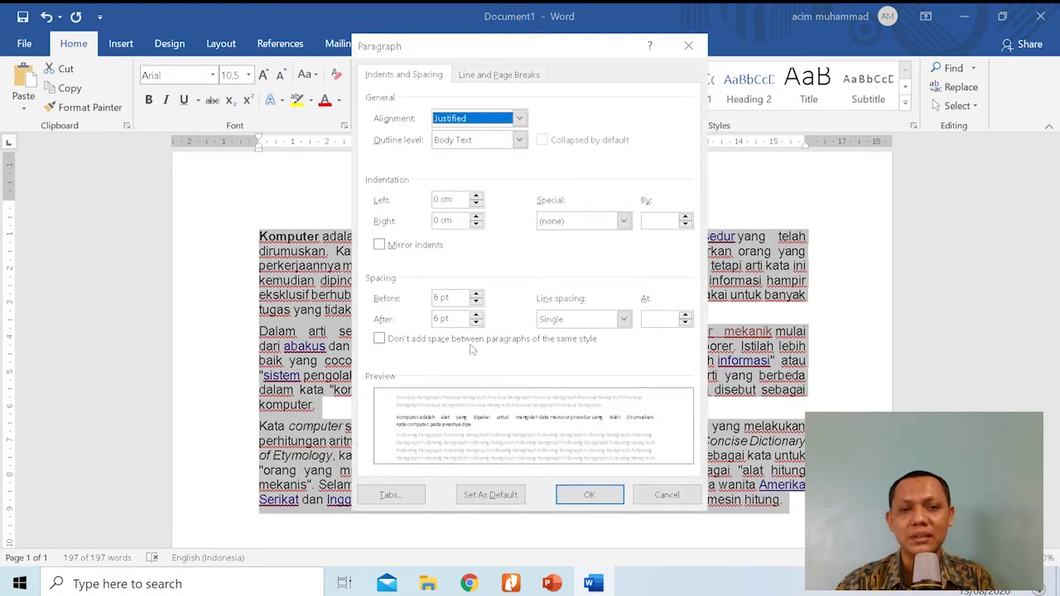
left_click(476, 323)
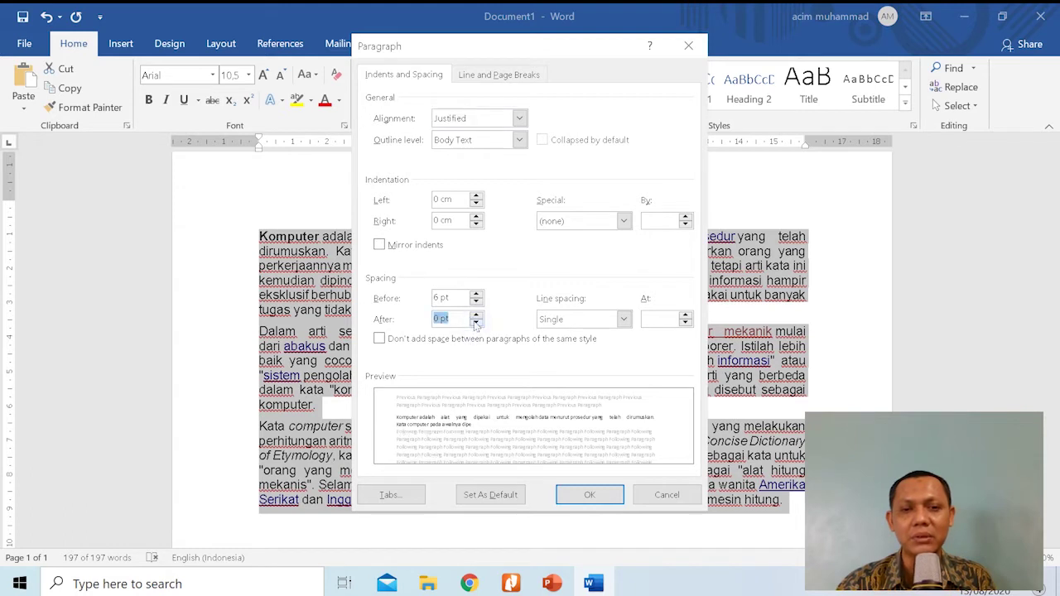
left_click(626, 320)
left_click(572, 346)
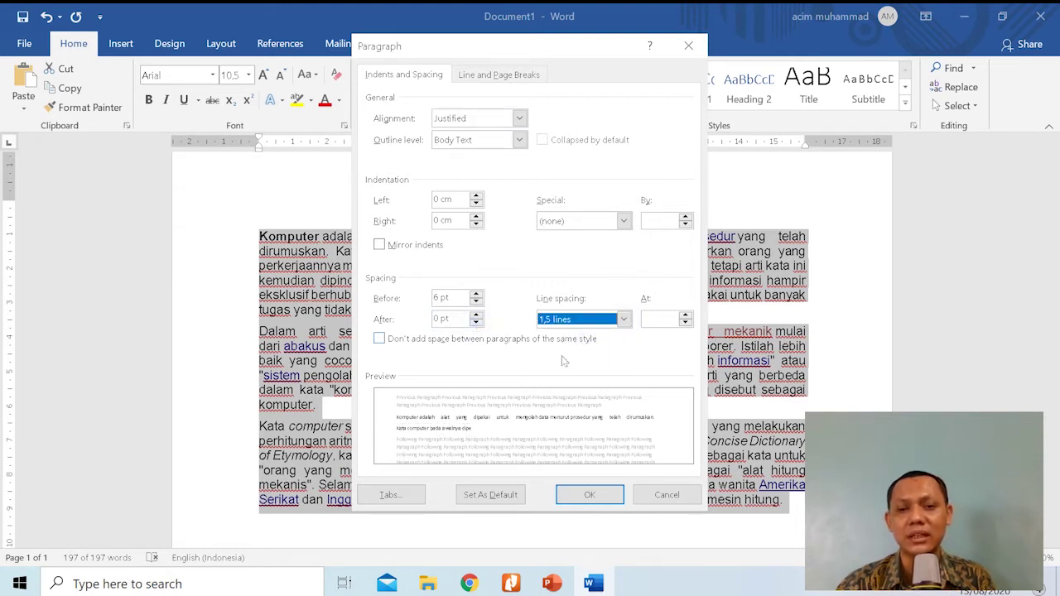
left_click(586, 500)
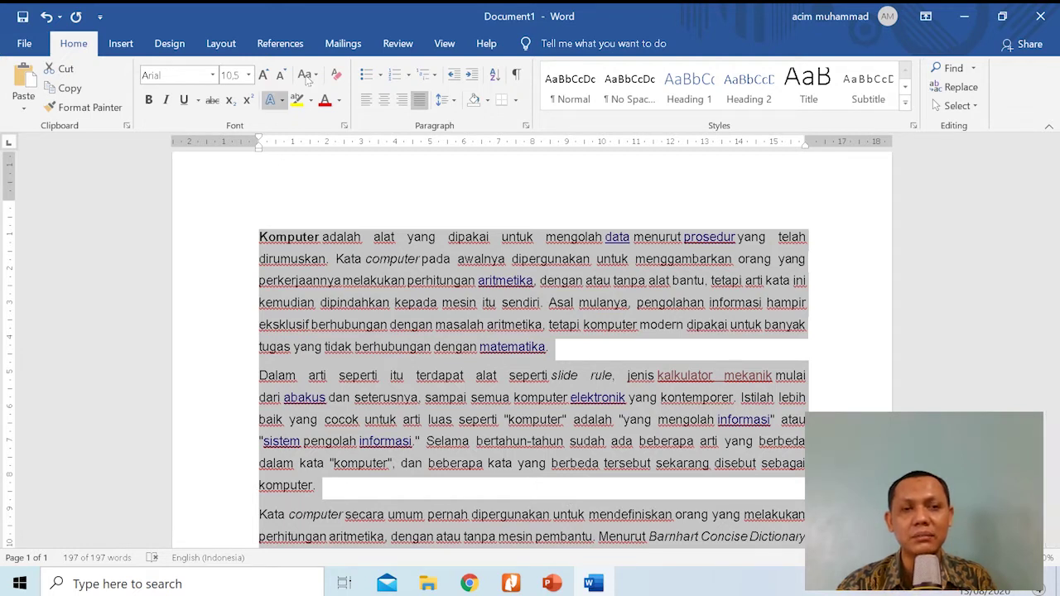
Format the selected paragraphs in Times New Roman, size 12.
left_click(213, 75)
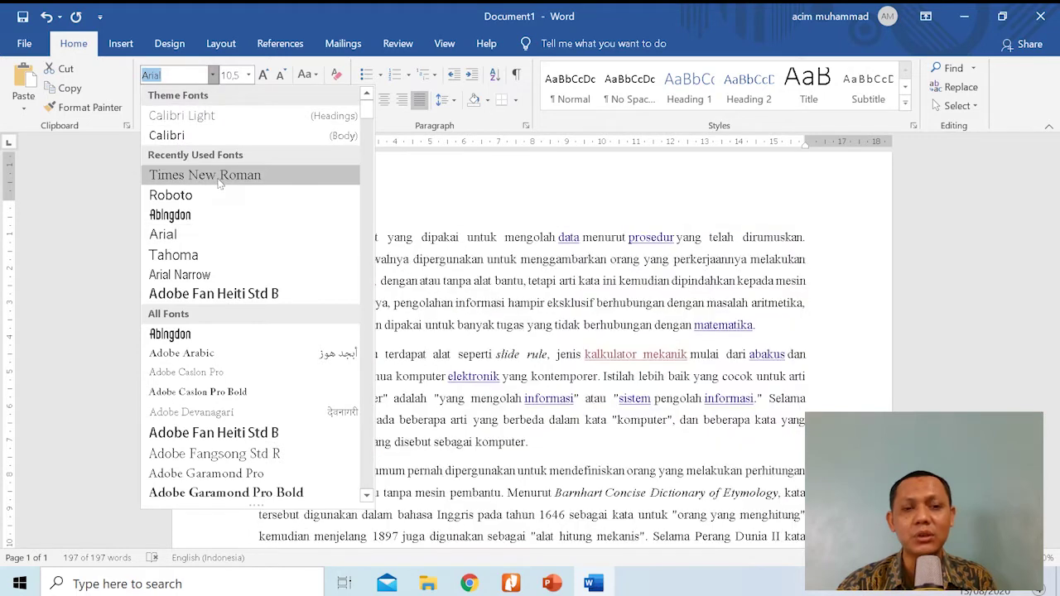
left_click(220, 177)
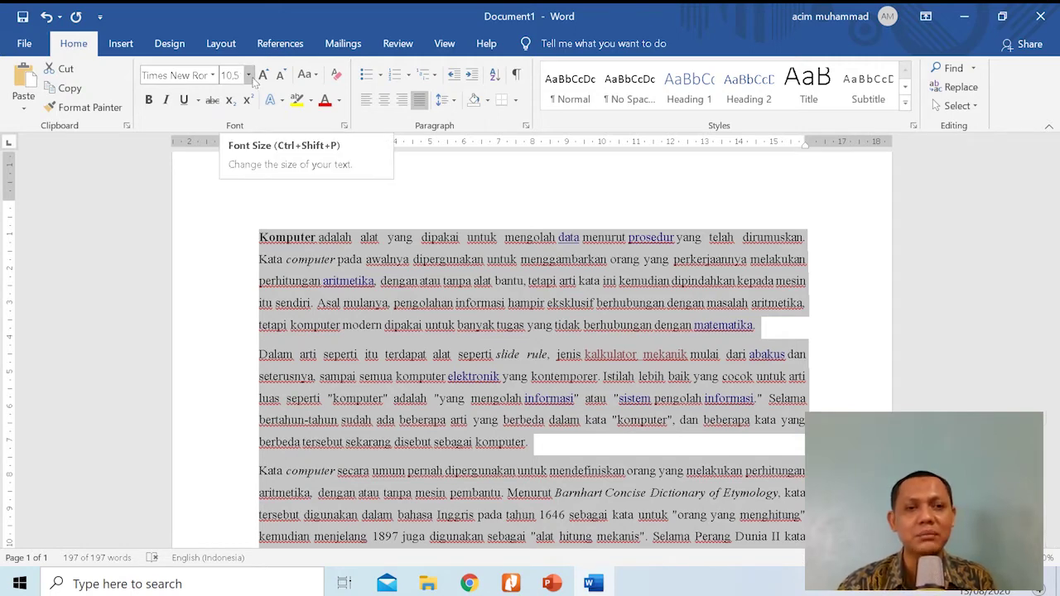
left_click(248, 75)
left_click(230, 168)
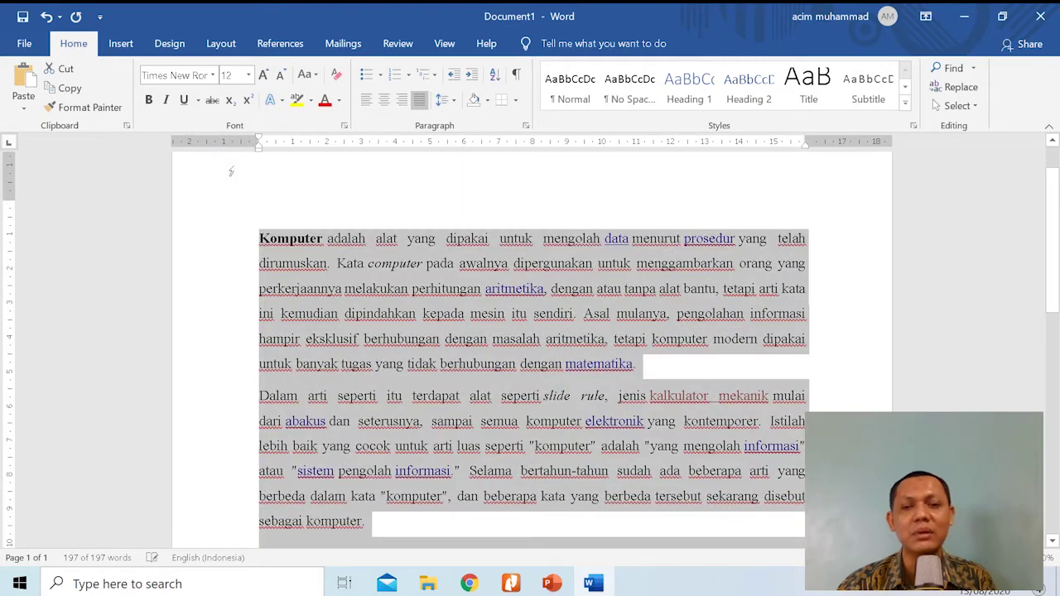
left_click(404, 294)
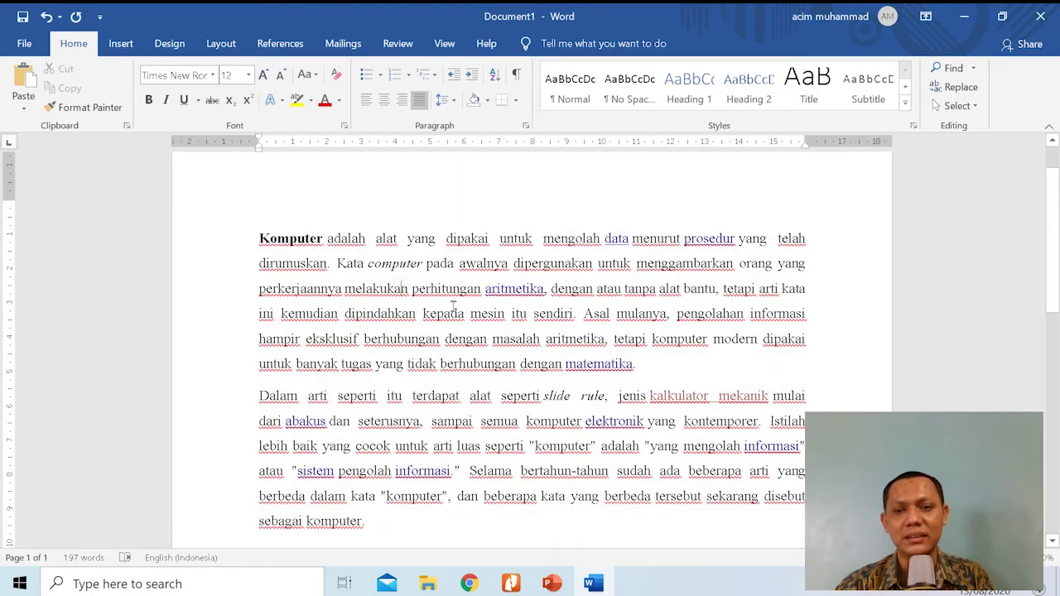
Add an empty line above the first paragraph and paste a copy of its bold word "Komputer" at the page's start as a title.
scroll(451, 299, "down", 5)
scroll(451, 295, "up", 3)
scroll(451, 290, "up", 3)
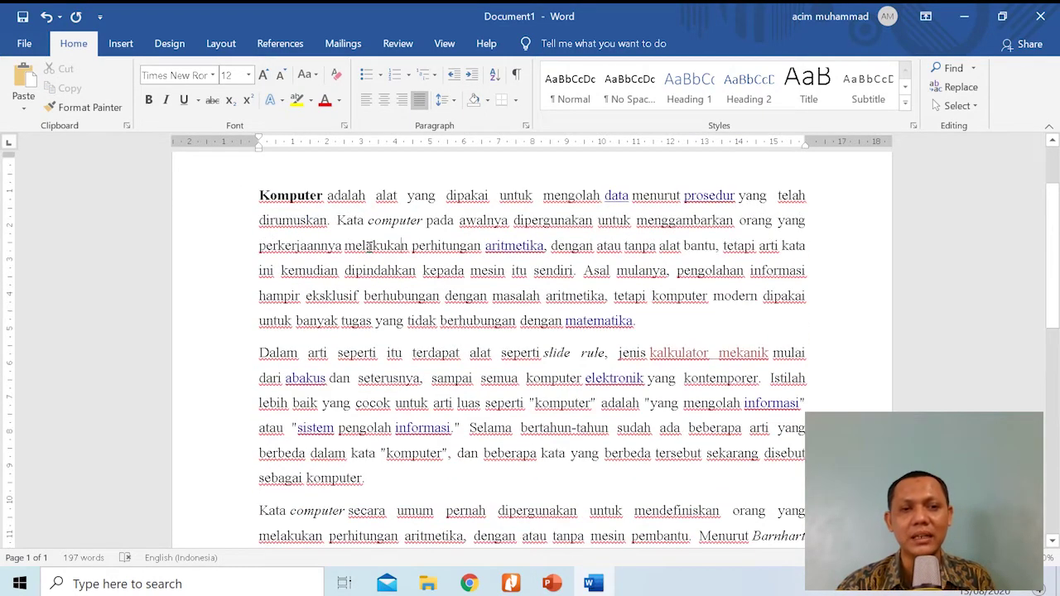
left_click(259, 292)
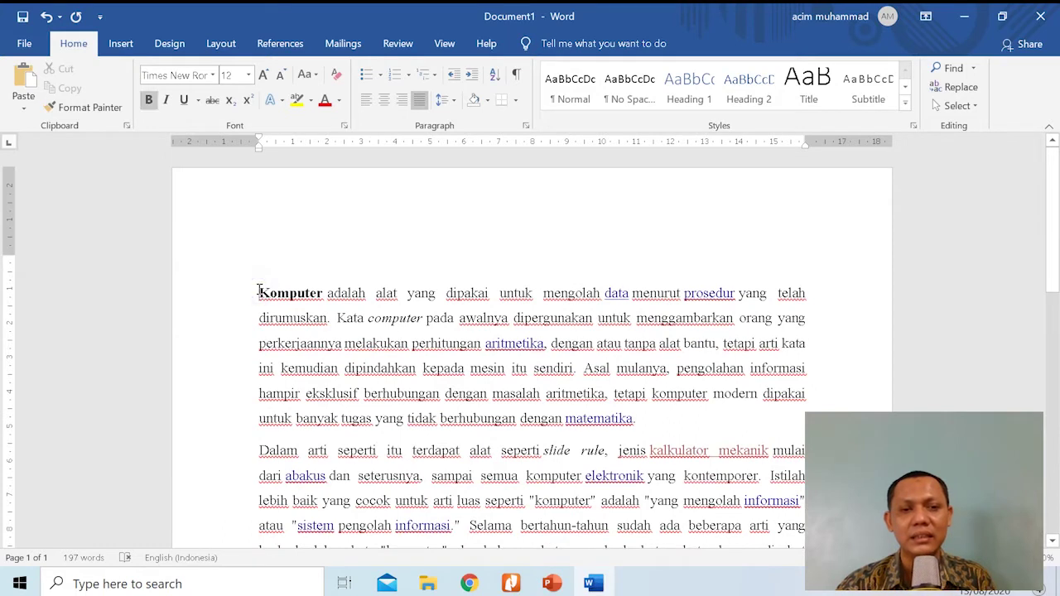
key("Return")
left_click_drag(260, 296, 327, 326)
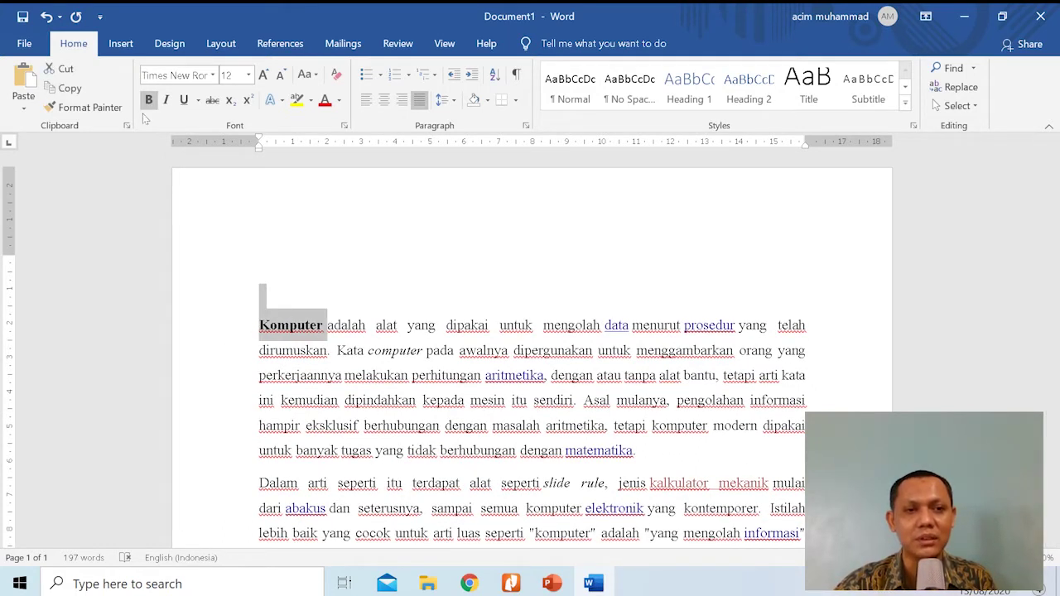
left_click(468, 242)
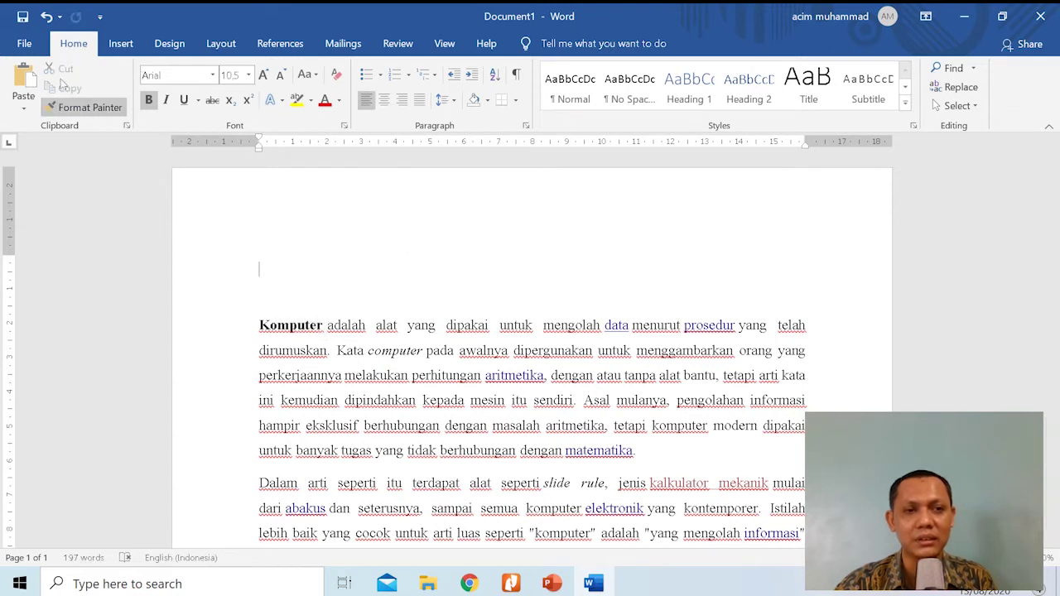
left_click(33, 87)
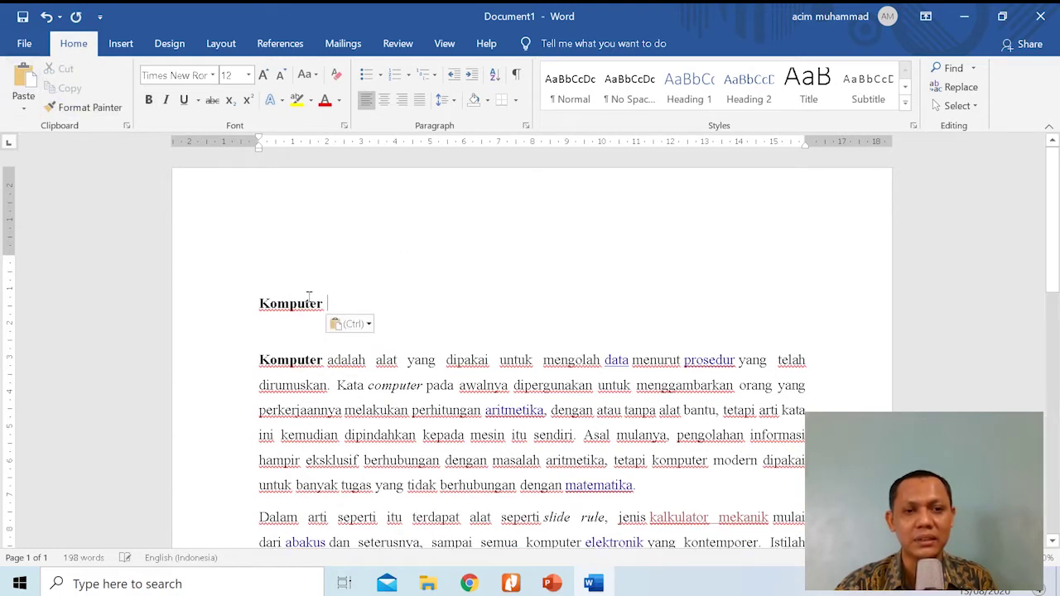
Centre the Komputer title and delete the empty line between it and the first paragraph.
left_click(254, 304)
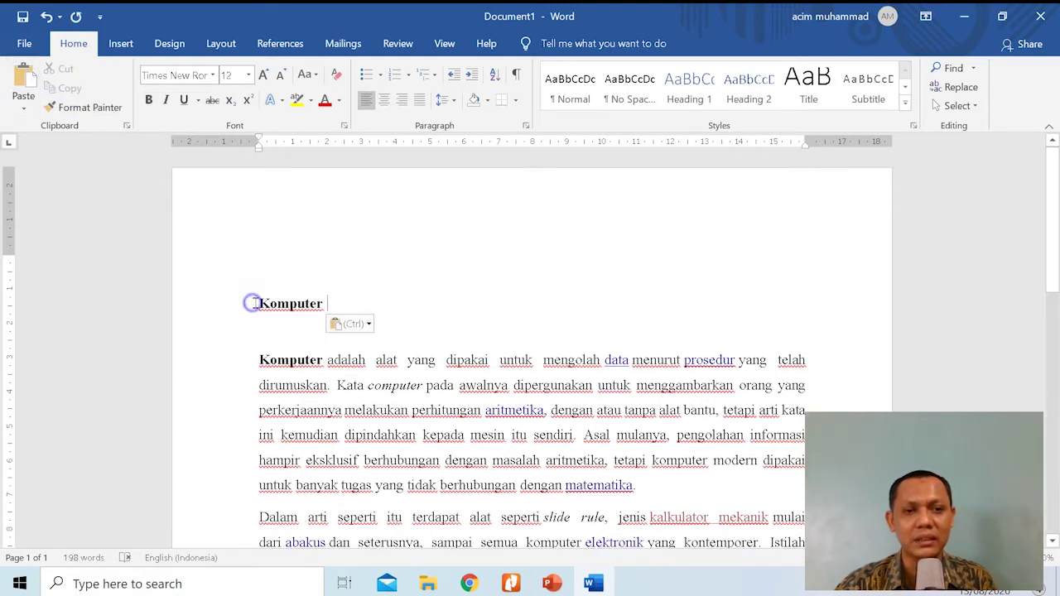
left_click(384, 99)
left_click(489, 331)
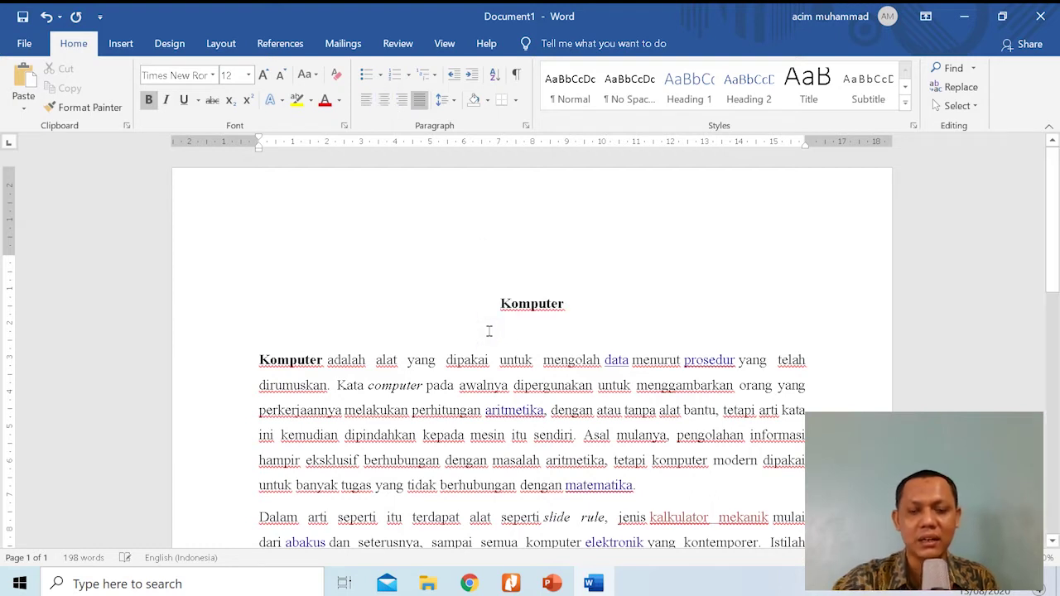
key("BackSpace")
Delete the empty line above the Komputer title so that it starts the page.
left_click(546, 256)
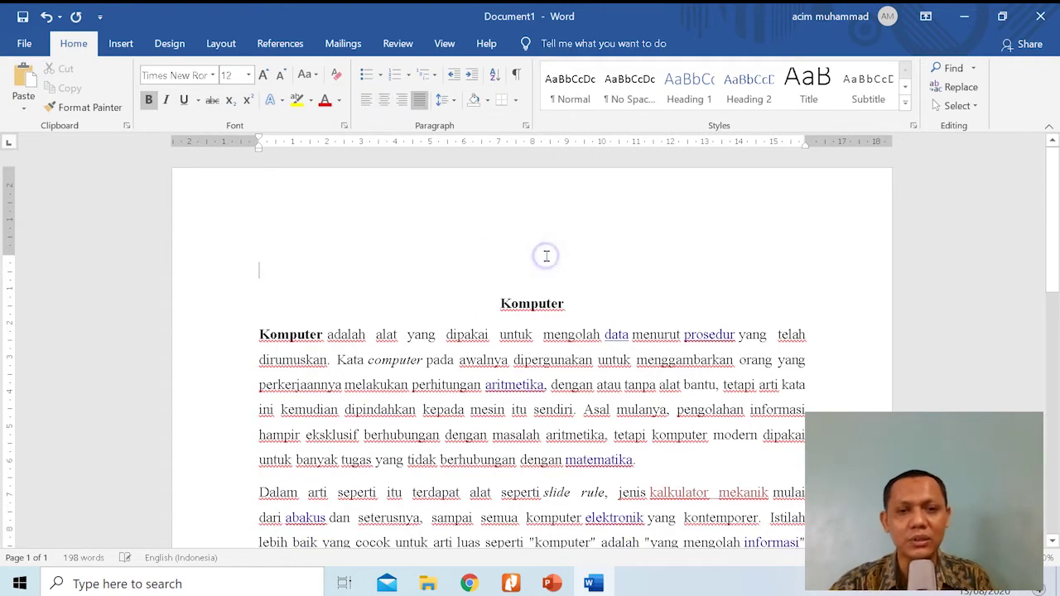
left_click(533, 279)
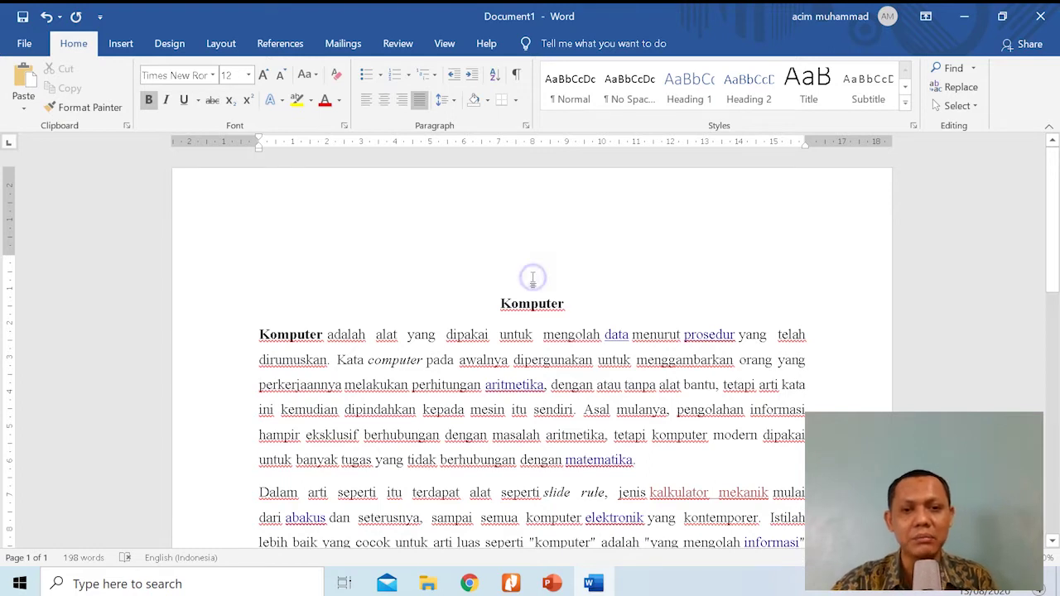
left_click(499, 303)
key("BackSpace")
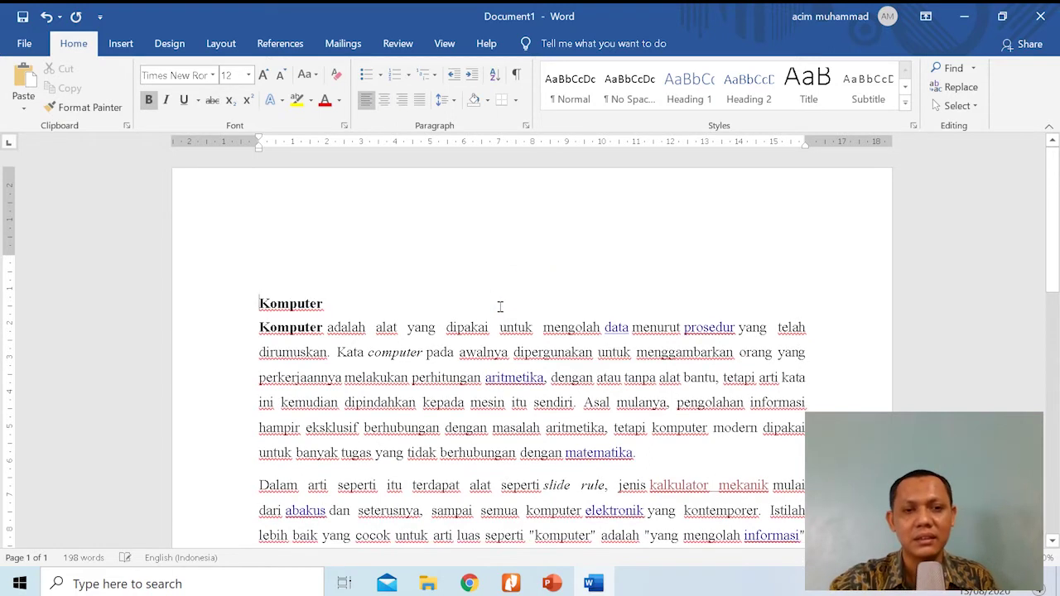
key("BackSpace")
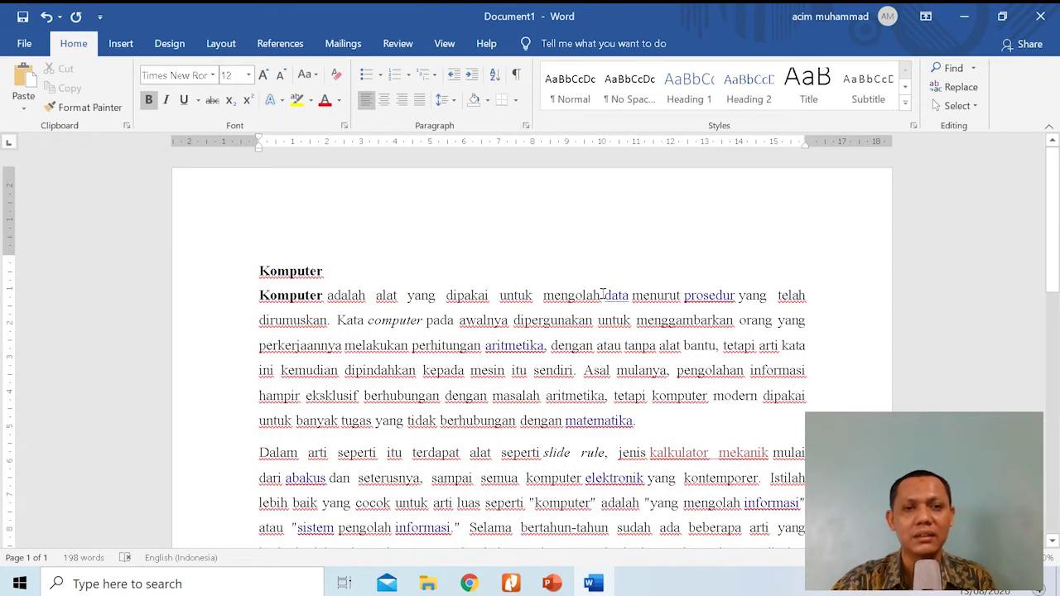
Centre the Komputer title again and insert an empty line below it.
left_click(383, 99)
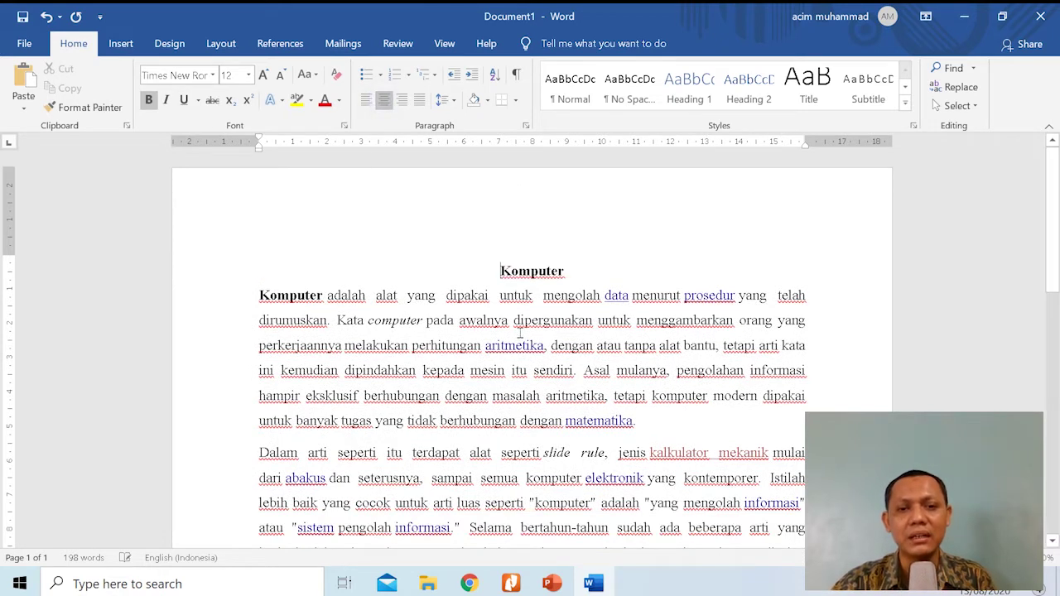
left_click(611, 266)
key("Return")
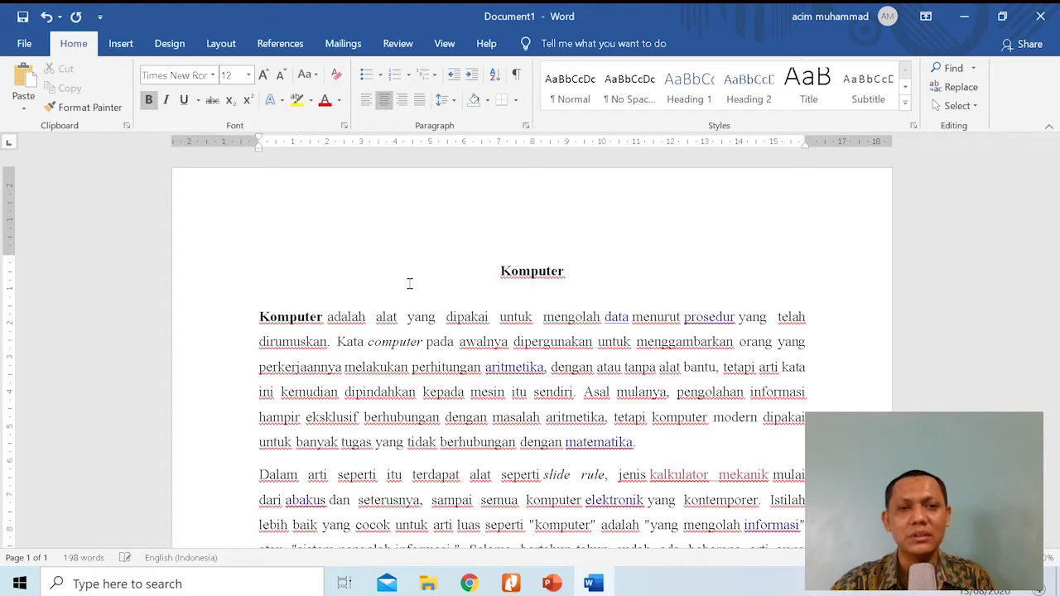
Search online pictures for "KOMPUTER" with the insertion point at the start of the first paragraph.
left_click(259, 319)
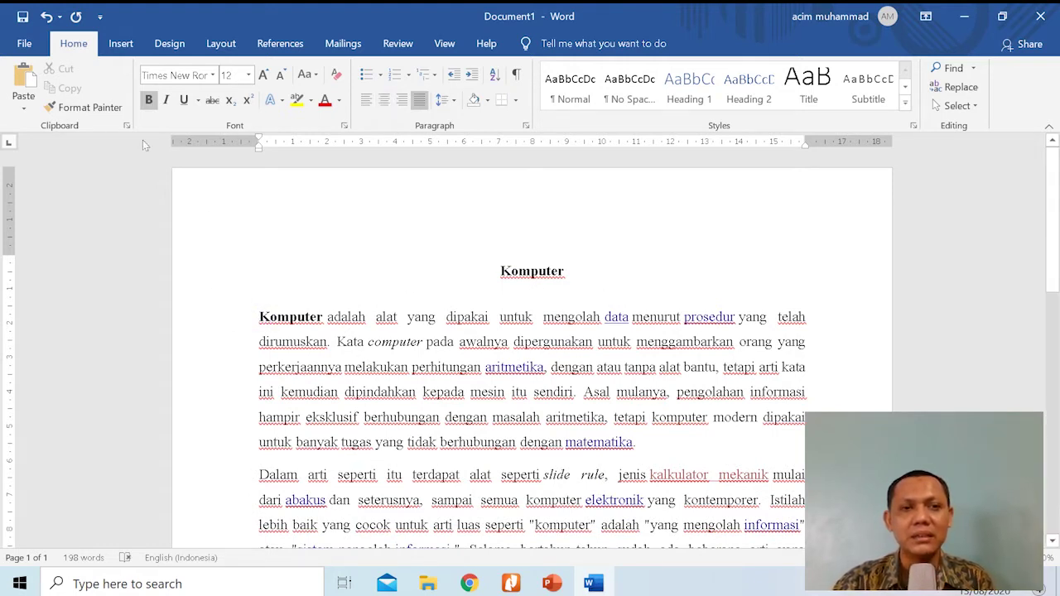
left_click(121, 44)
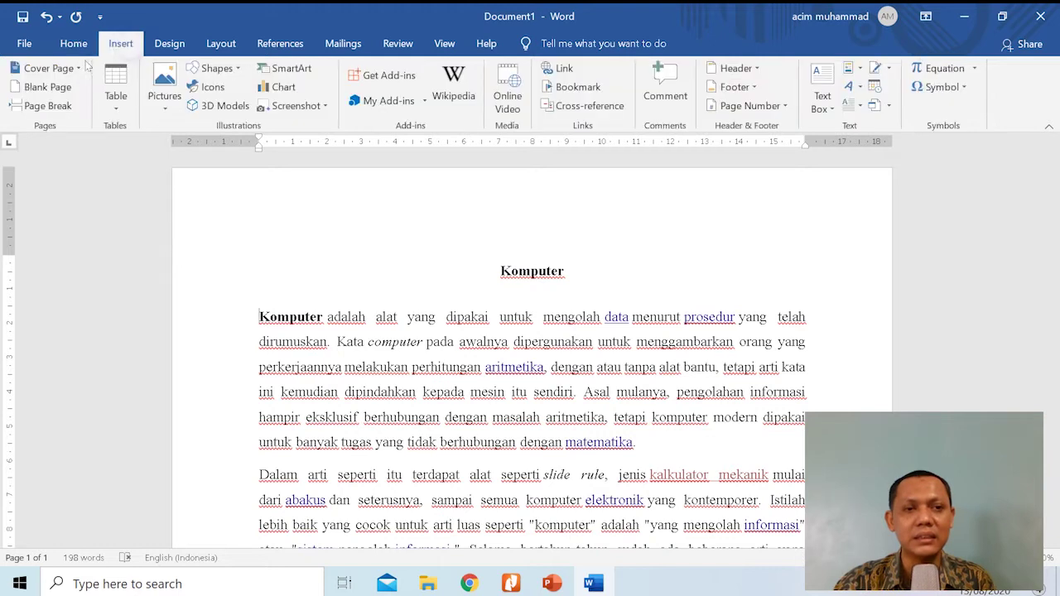
left_click(165, 106)
left_click(204, 173)
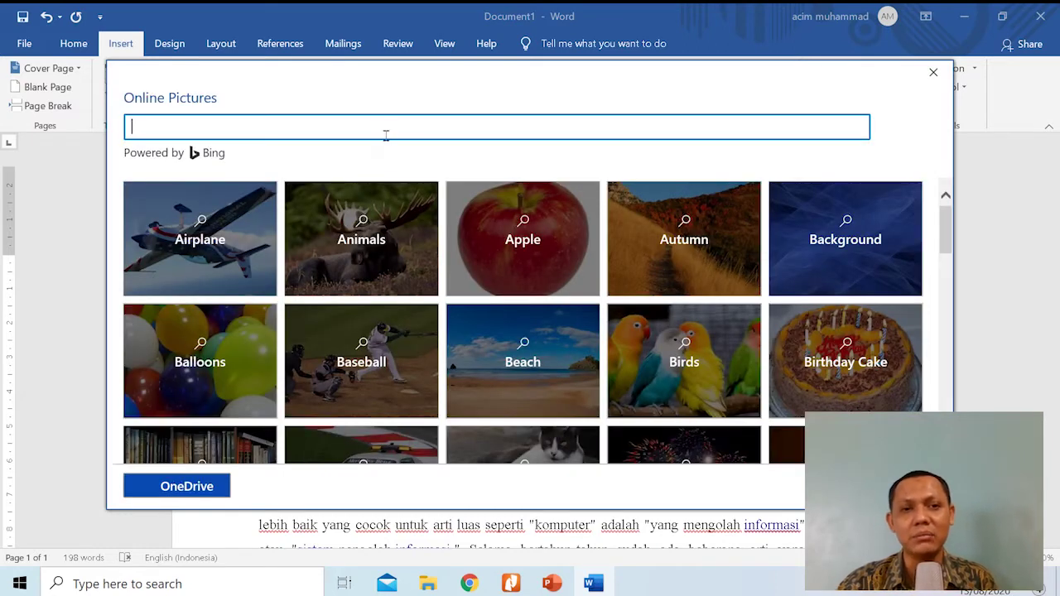
type("KOMPUTER")
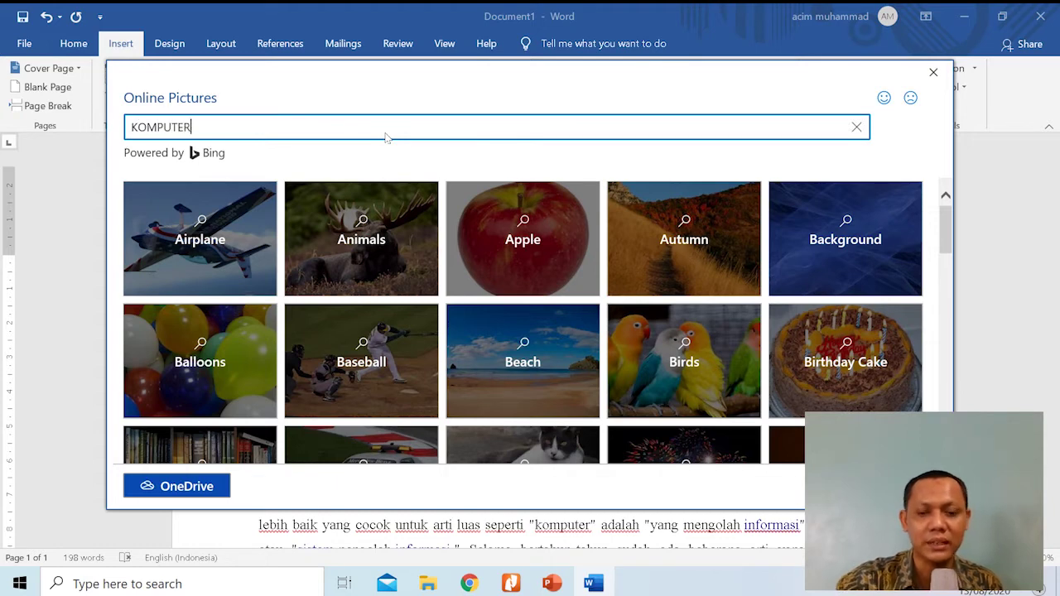
key("Return")
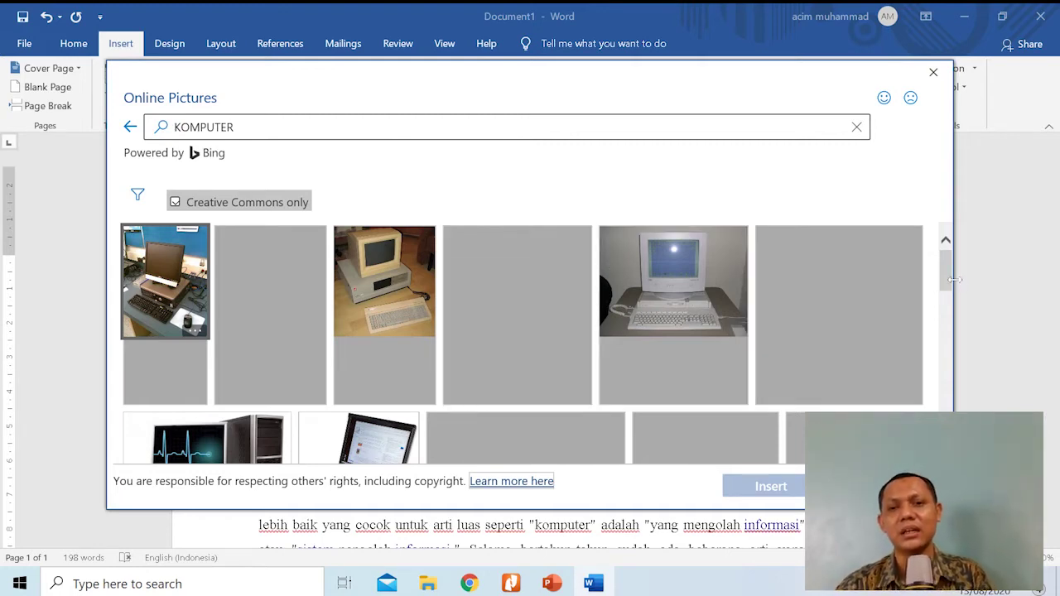
Try to insert the picture of a desktop computer with monitor, tower, keyboard and mouse on a white background from the results.
scroll(436, 310, "down", 3)
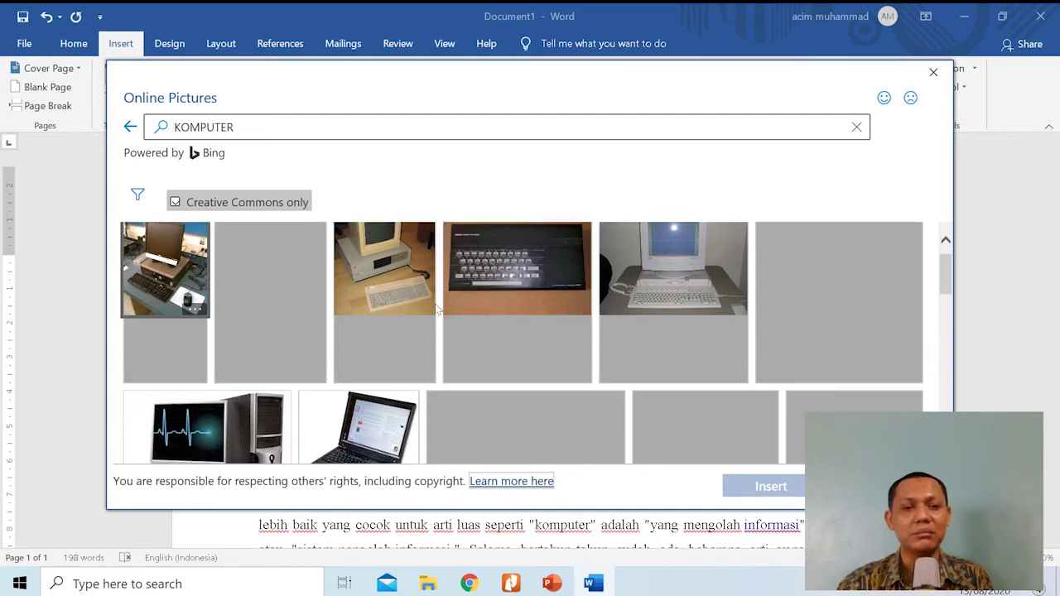
scroll(437, 311, "down", 5)
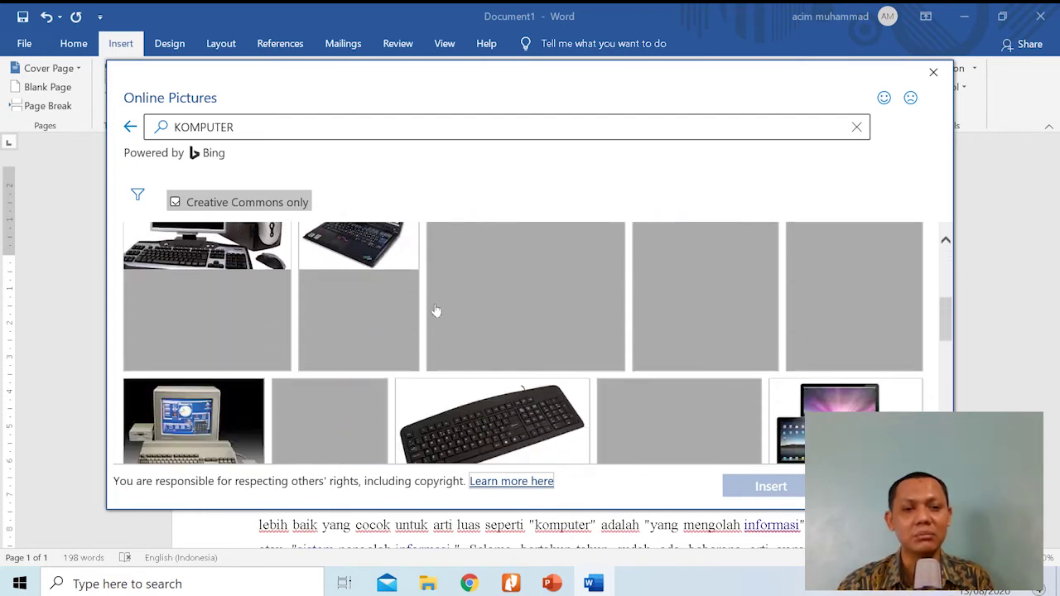
scroll(437, 310, "down", 3)
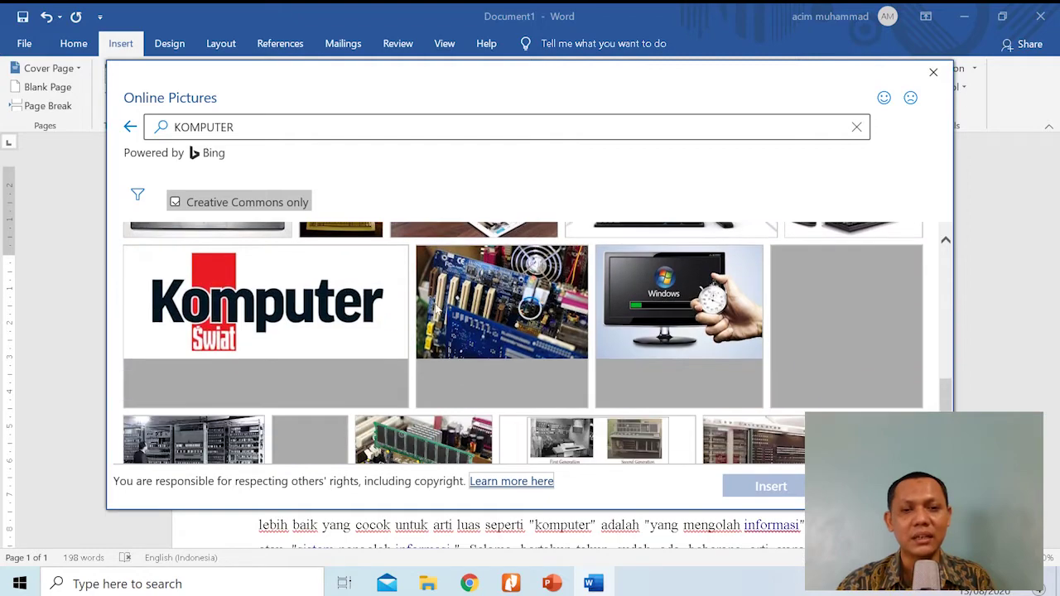
scroll(436, 311, "down", 3)
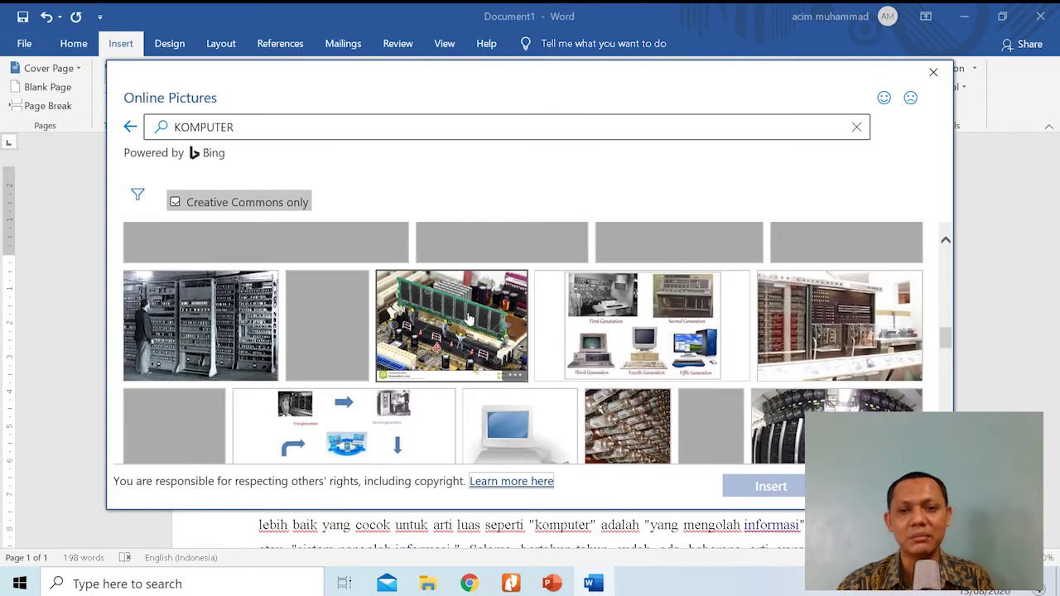
scroll(469, 319, "up", 3)
scroll(469, 319, "down", 1)
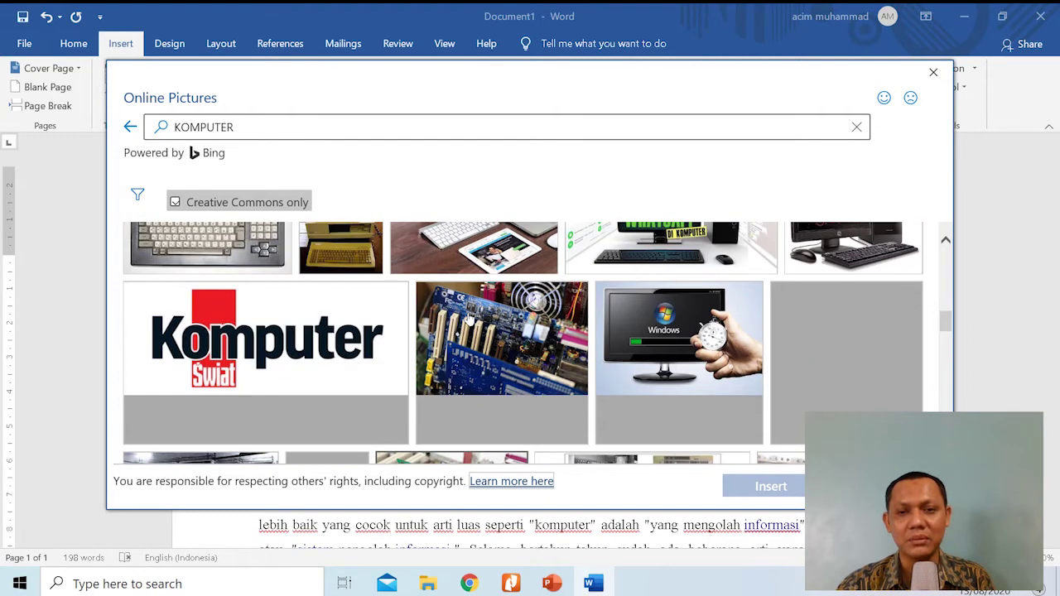
scroll(469, 319, "up", 2)
scroll(468, 319, "up", 2)
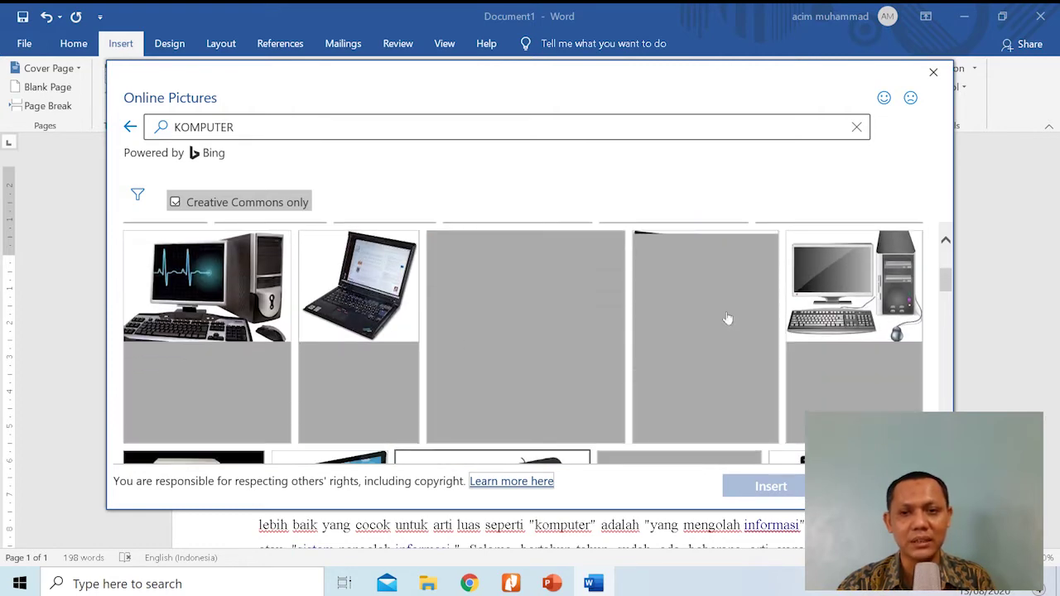
left_click(853, 286)
left_click(771, 488)
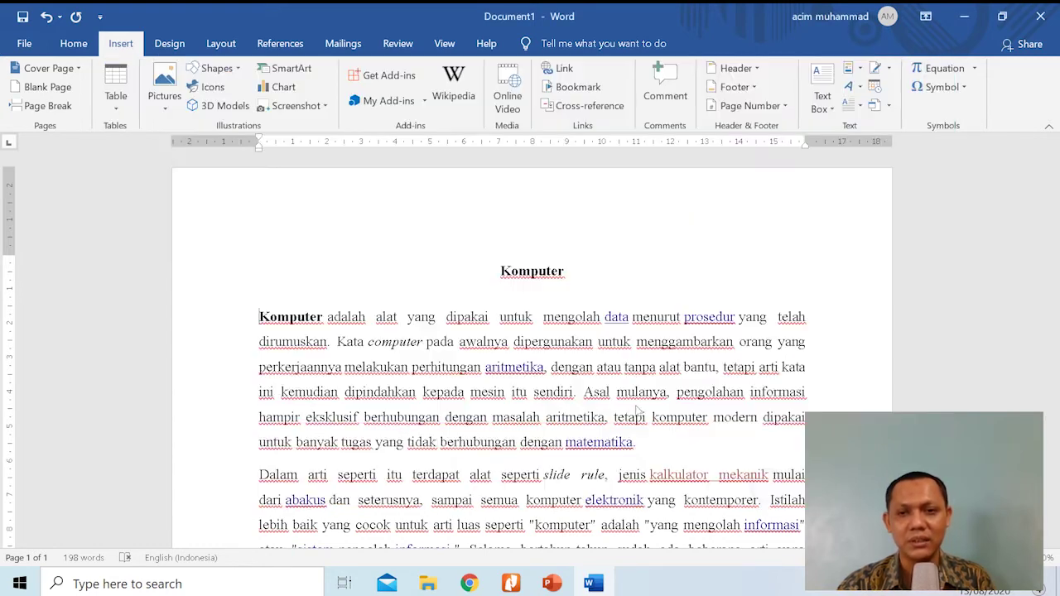
left_click(534, 339)
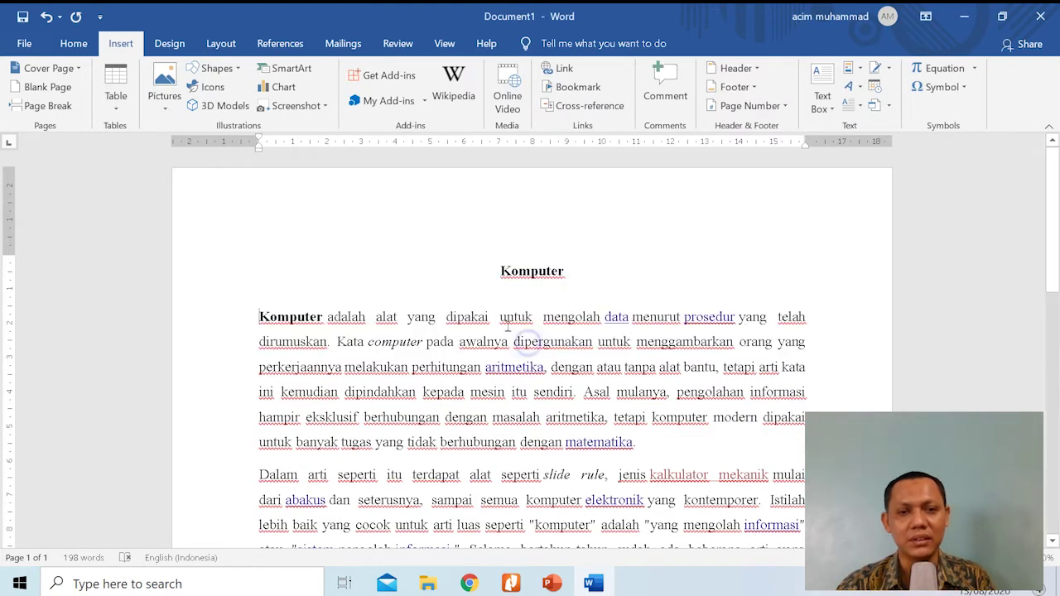
Search online pictures for "KOMPUTER" again and insert the first result, the desktop computer photo with the blue wall.
left_click(164, 114)
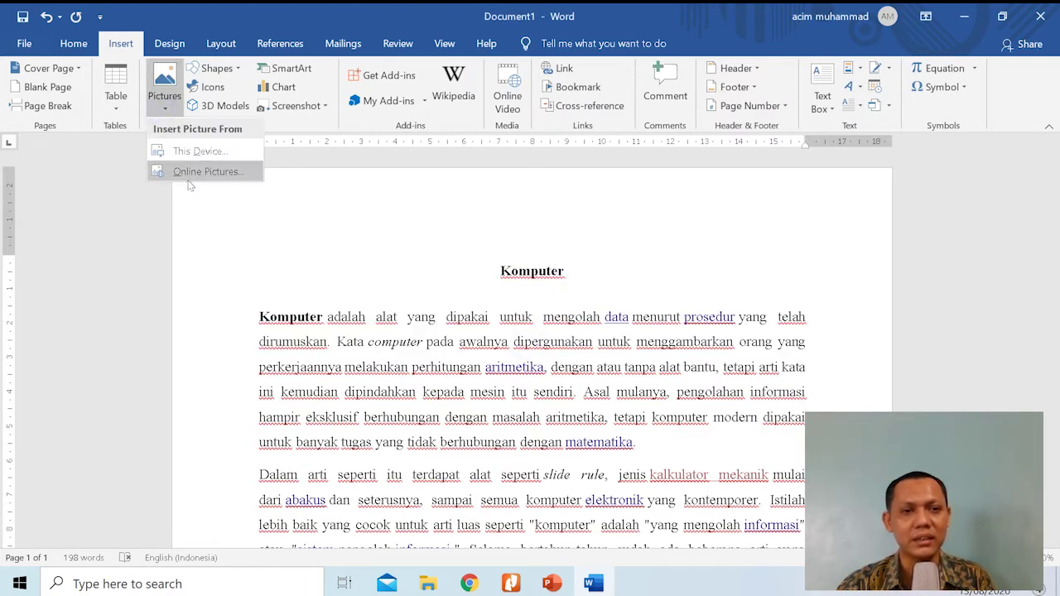
left_click(193, 173)
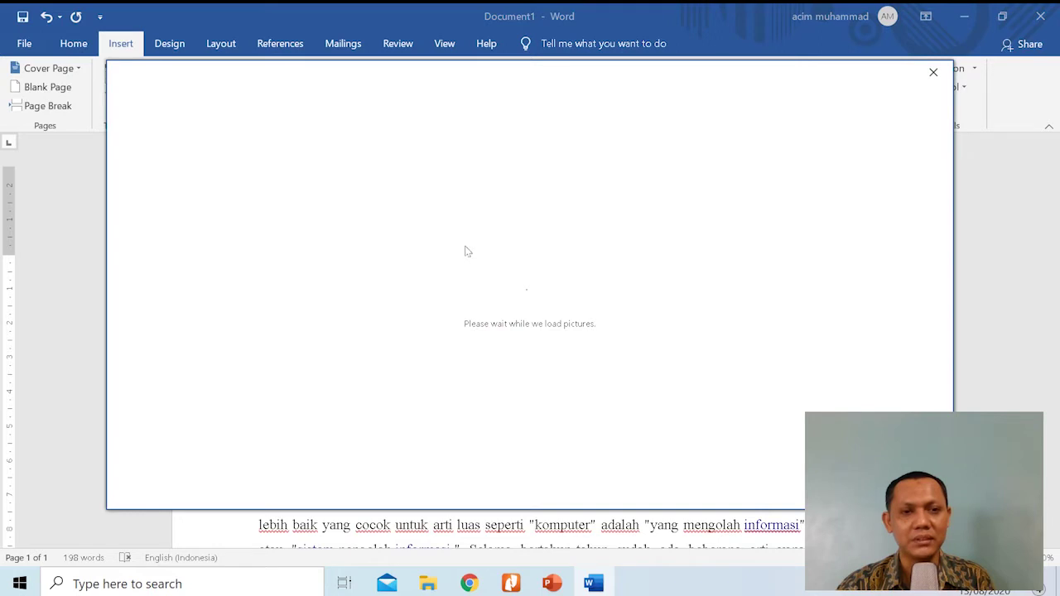
type("KOMPUTER")
key("Return")
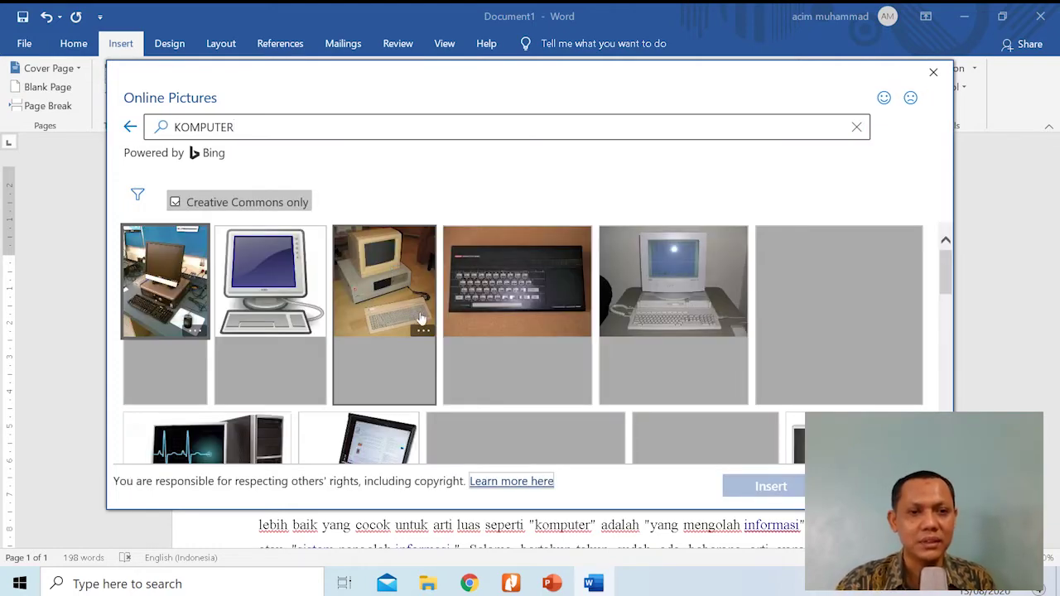
left_click(183, 290)
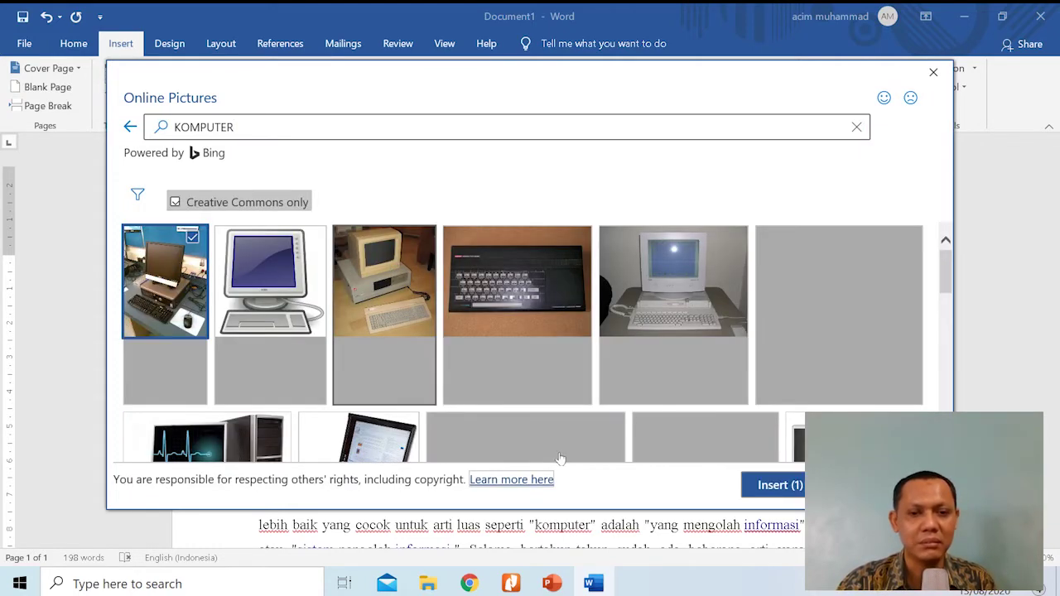
left_click(771, 486)
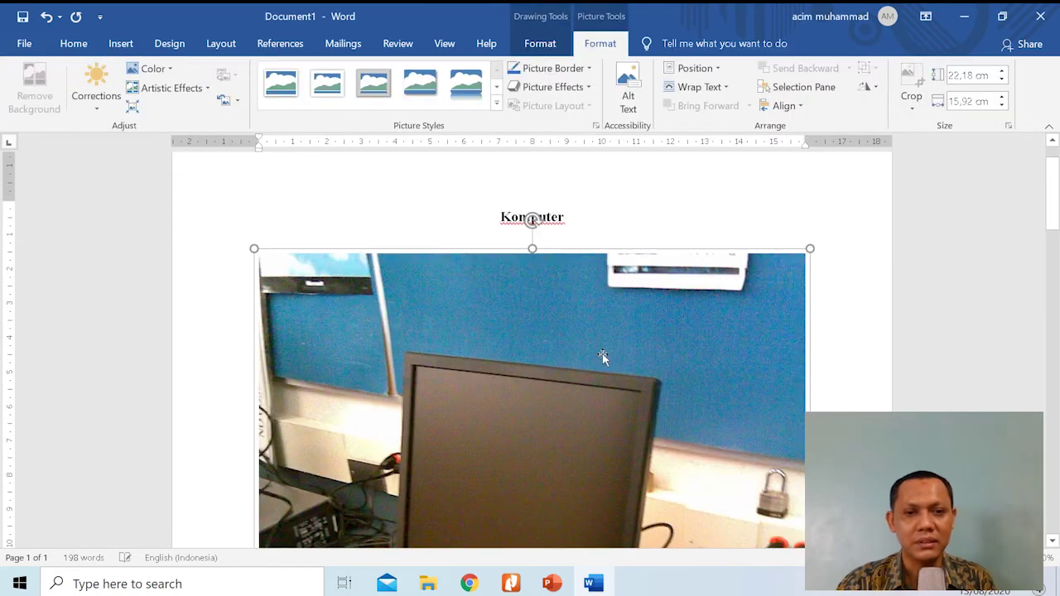
Shrink the inserted computer picture to about 9.55 cm high and 8.58 cm wide.
left_click_drag(810, 249, 558, 247)
scroll(348, 319, "down", 2)
scroll(521, 352, "down", 10)
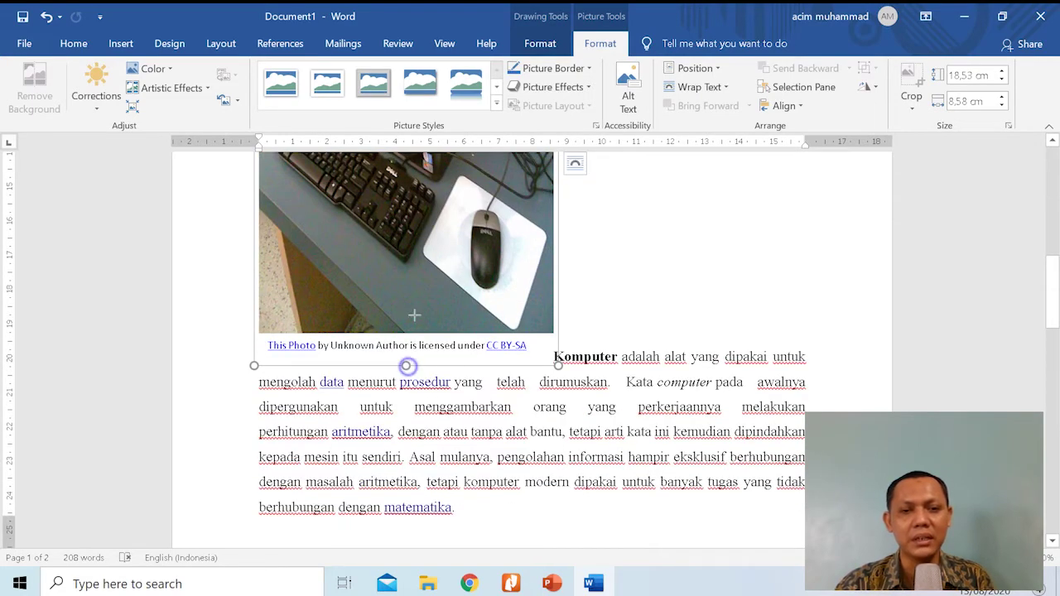
scroll(418, 315, "down", 4)
scroll(430, 210, "up", 15)
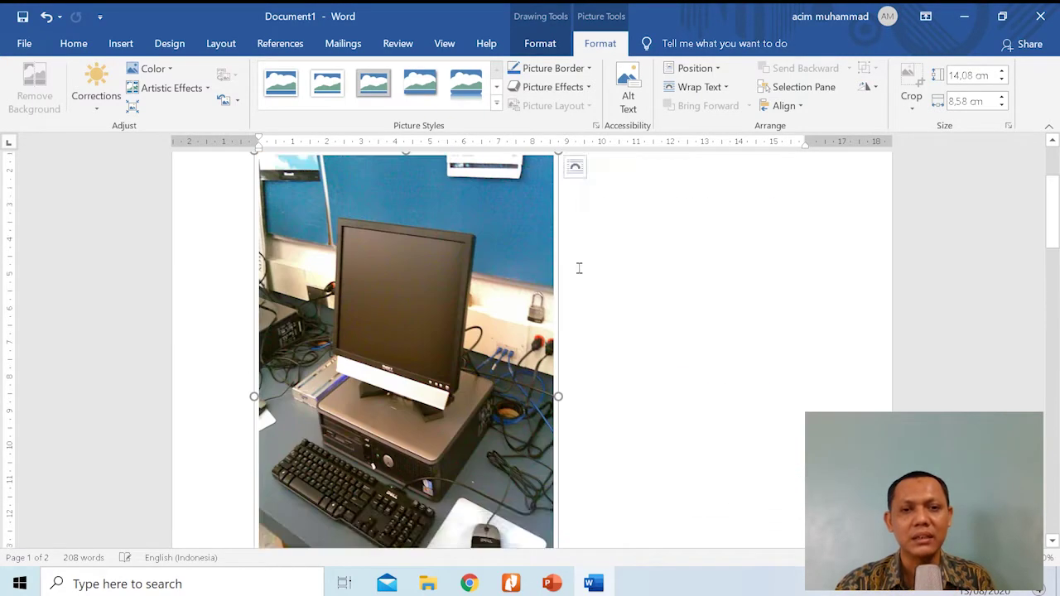
left_click(413, 295)
left_click_drag(404, 304, 405, 464)
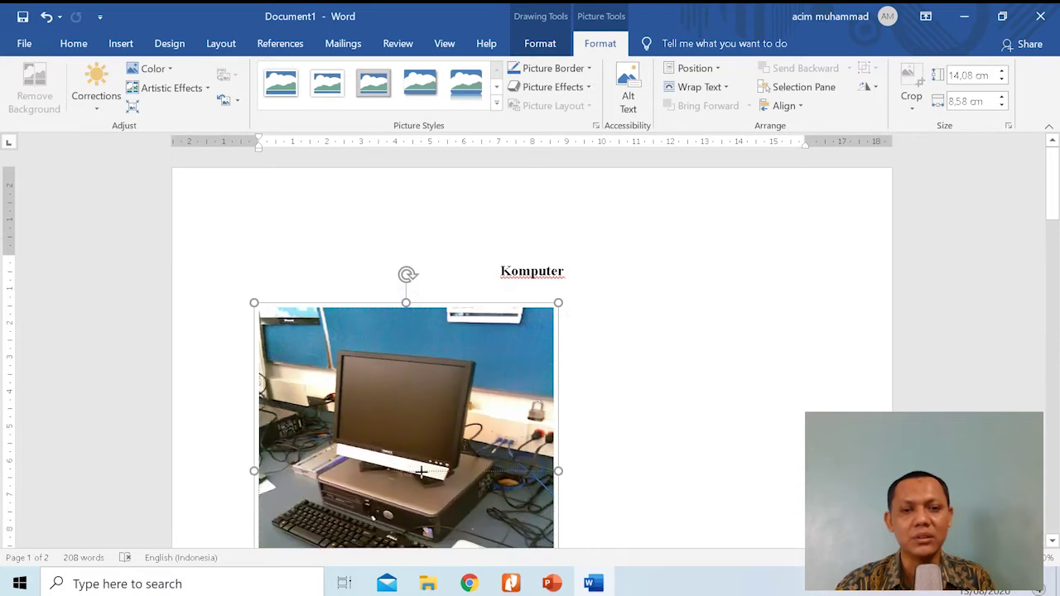
scroll(585, 374, "down", 3)
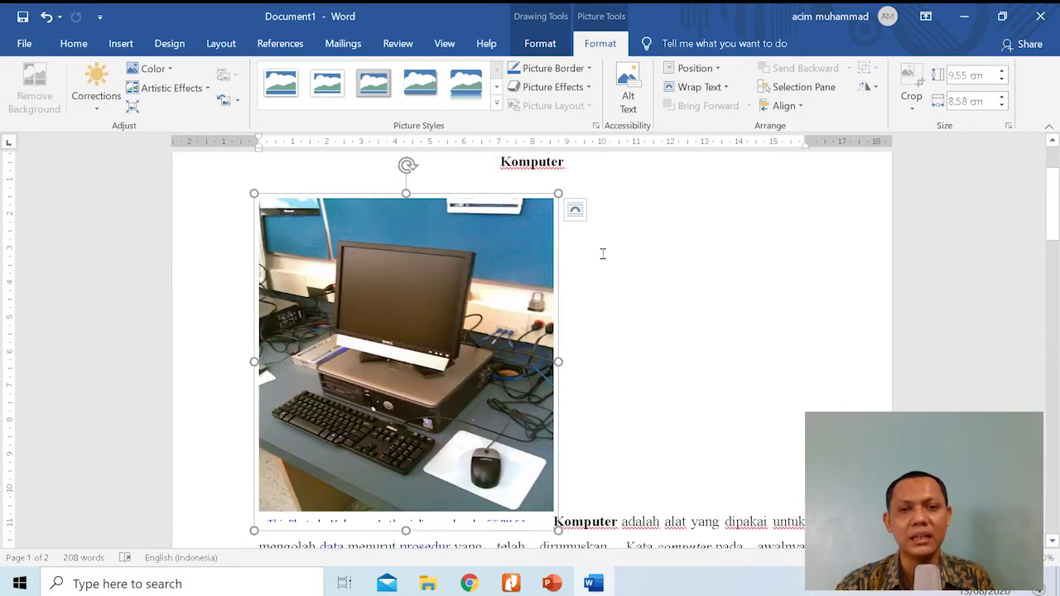
Set the computer picture's text wrapping to Square so the first paragraph flows beside it.
left_click(576, 213)
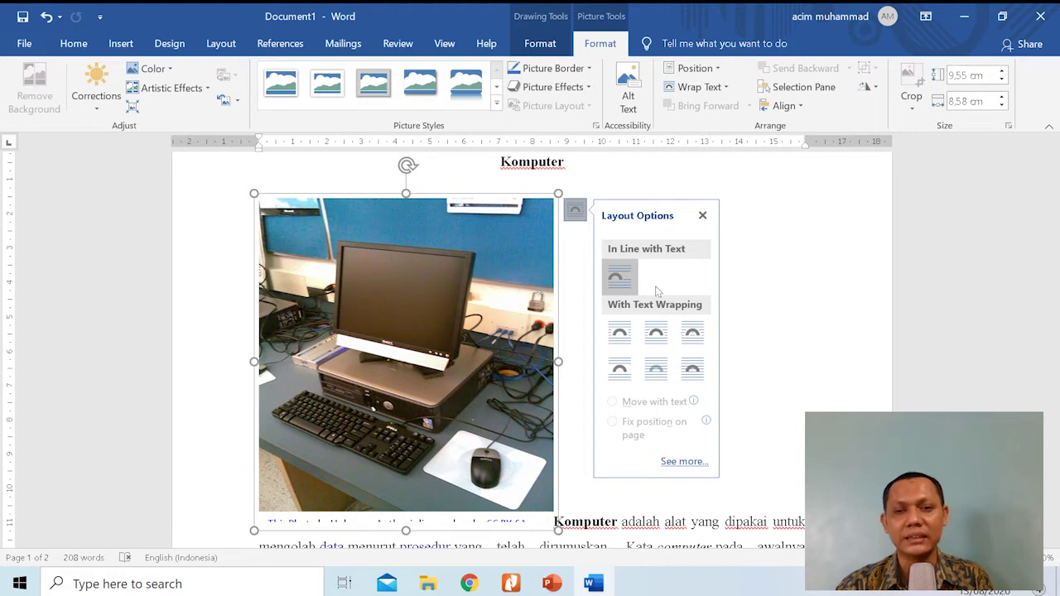
left_click(621, 336)
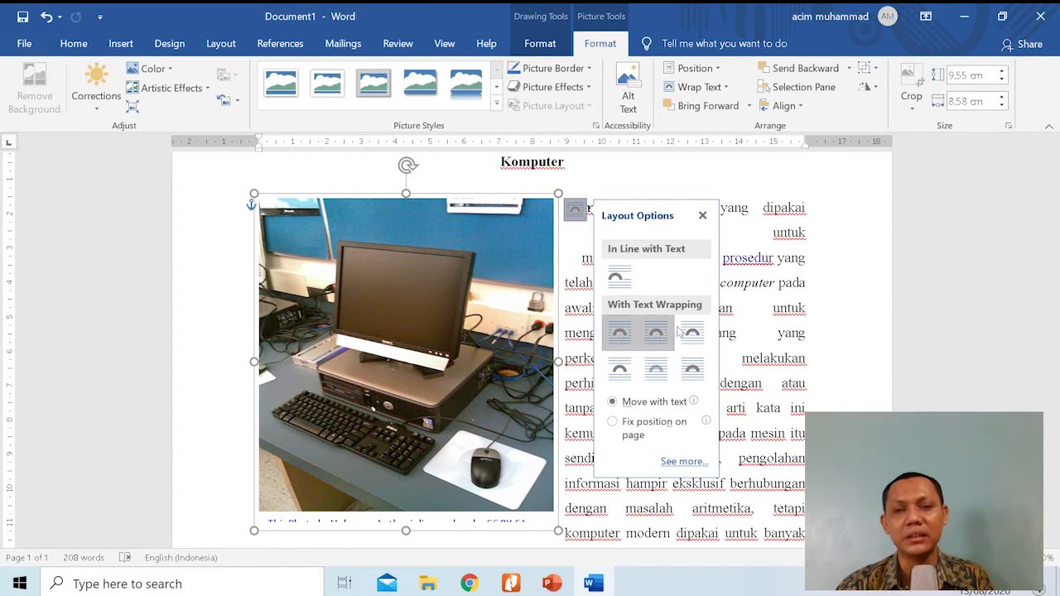
left_click(847, 289)
scroll(495, 301, "down", 2)
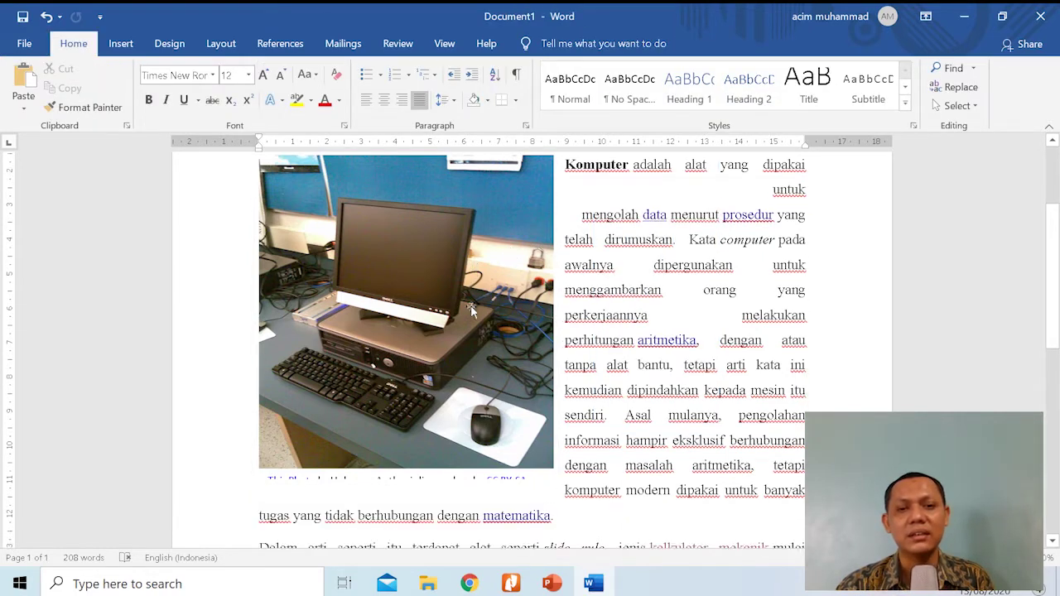
scroll(495, 301, "up", 2)
Reduce the picture's height and width further and shift it slightly inward from the left page margin.
left_click(509, 431)
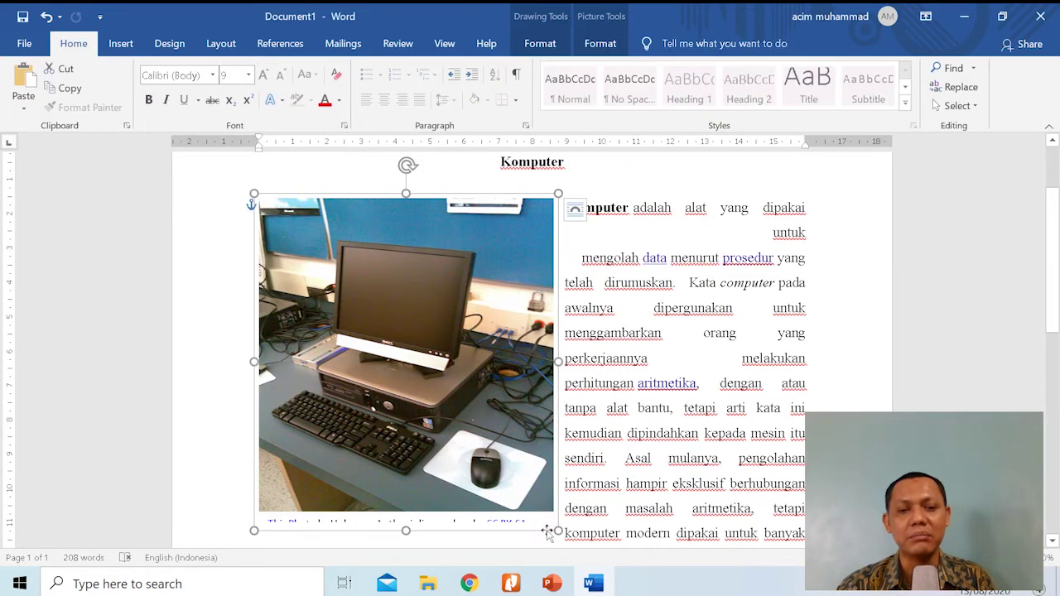
left_click_drag(558, 531, 524, 426)
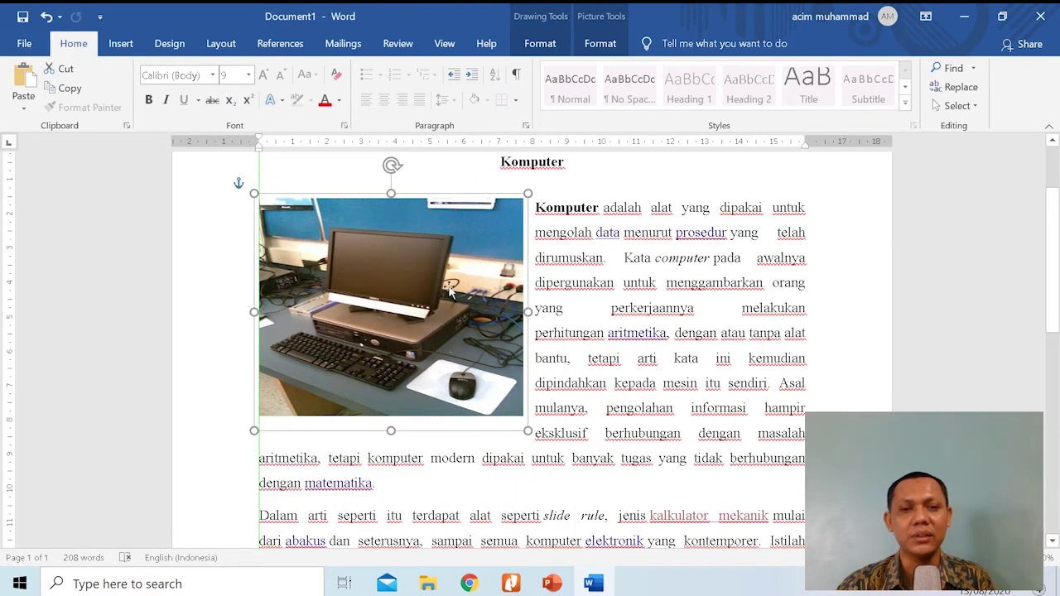
scroll(451, 292, "up", 1)
left_click_drag(435, 331, 411, 336)
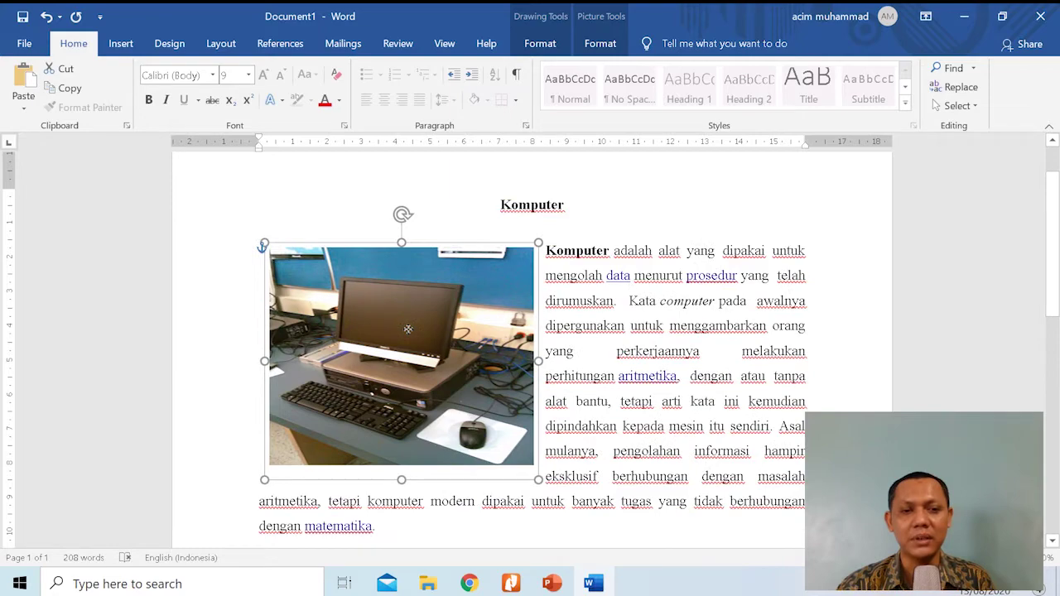
left_click(828, 271)
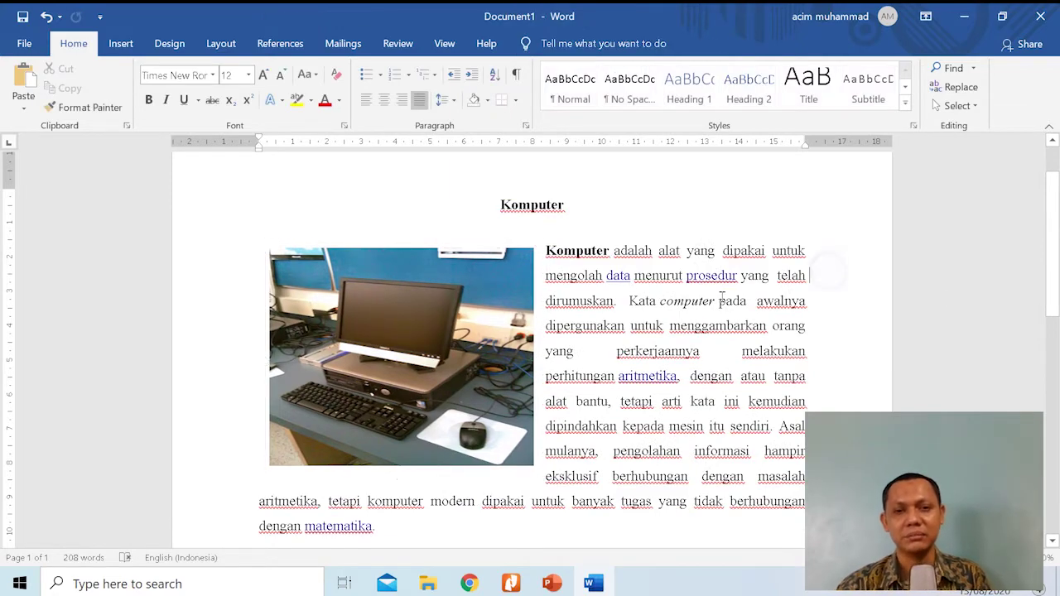
Narrow the computer picture slightly from its right edge to give the first paragraph more room.
scroll(623, 320, "down", 10)
scroll(613, 326, "up", 10)
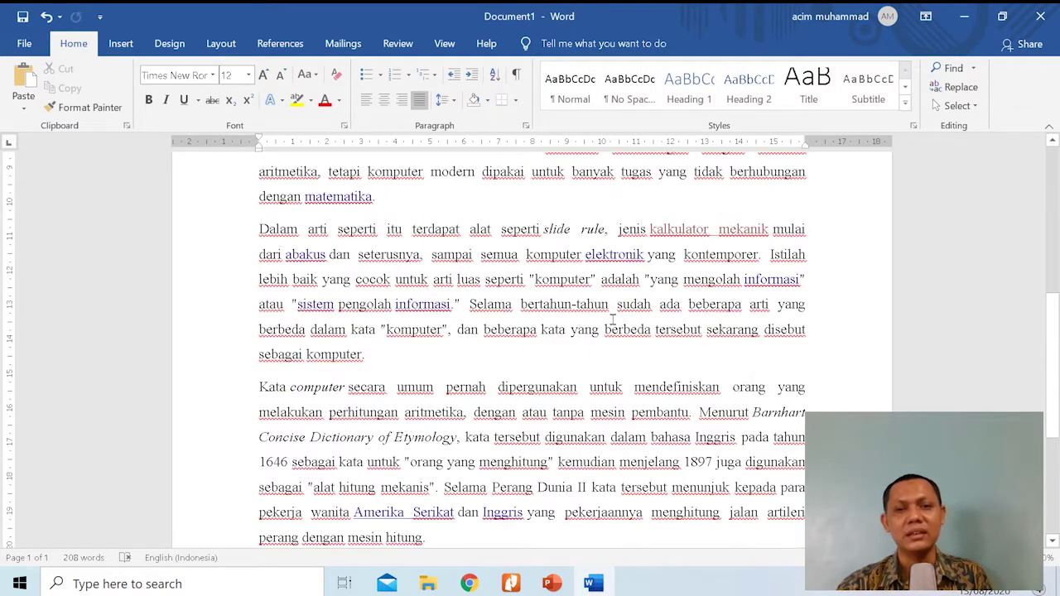
scroll(608, 317, "down", 3)
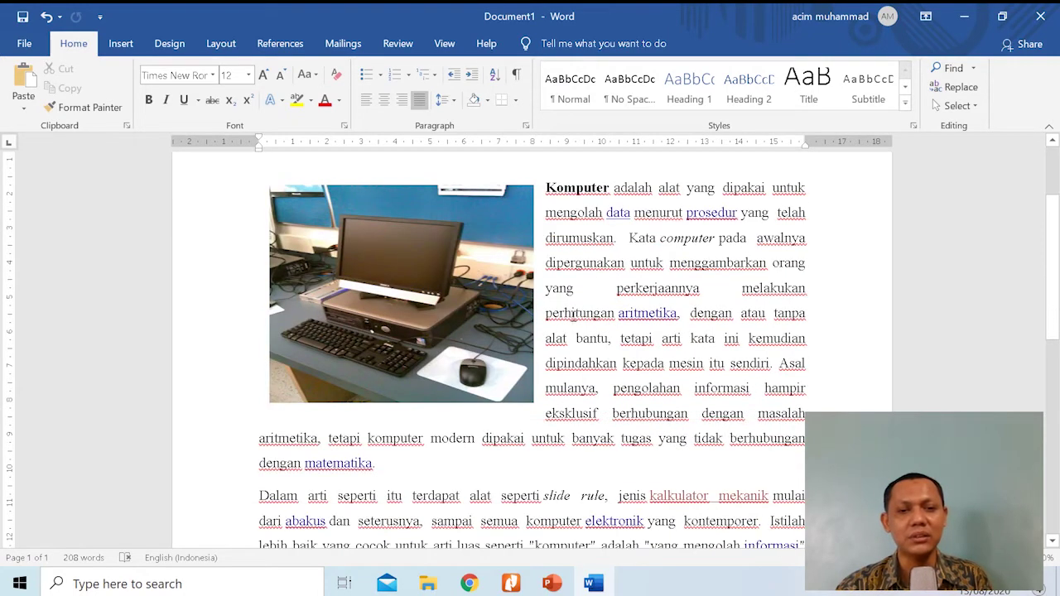
left_click(267, 187)
left_click_drag(538, 300, 507, 312)
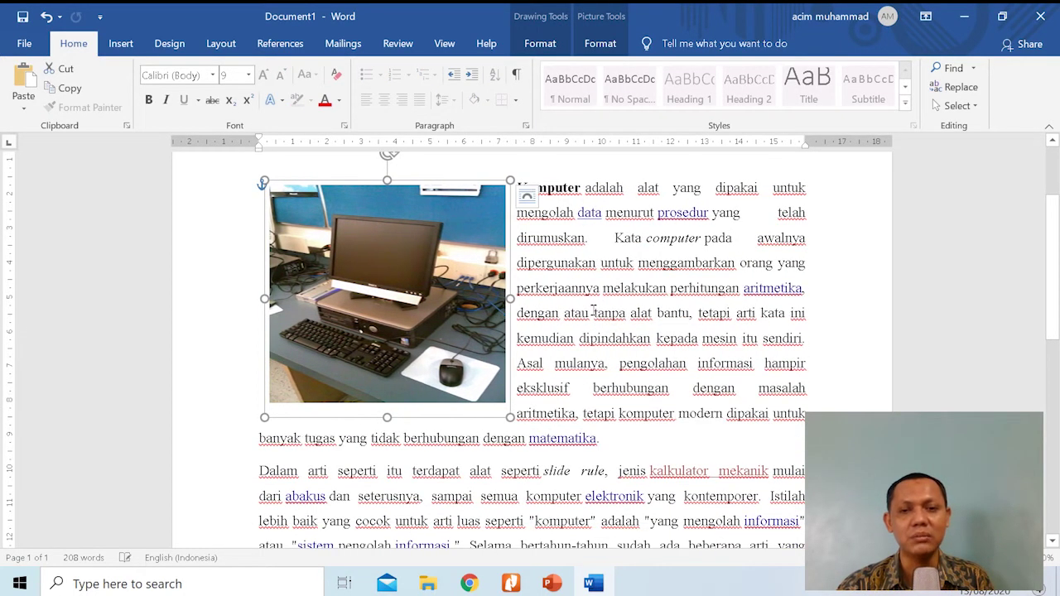
left_click(699, 291)
Create a new document from the Blue spheres cover letter template.
scroll(622, 313, "down", 4)
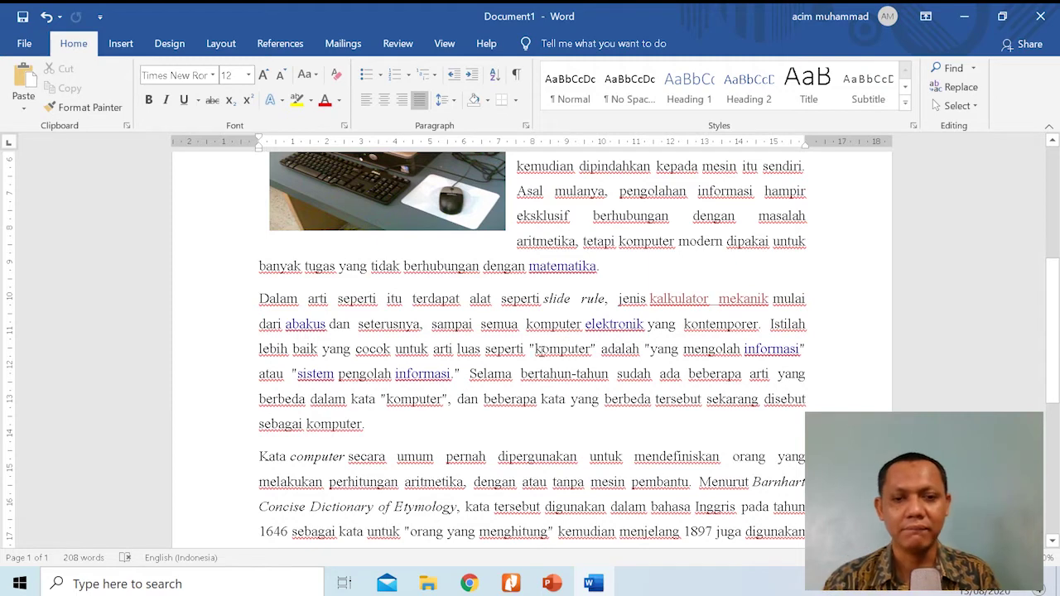
scroll(522, 366, "up", 7)
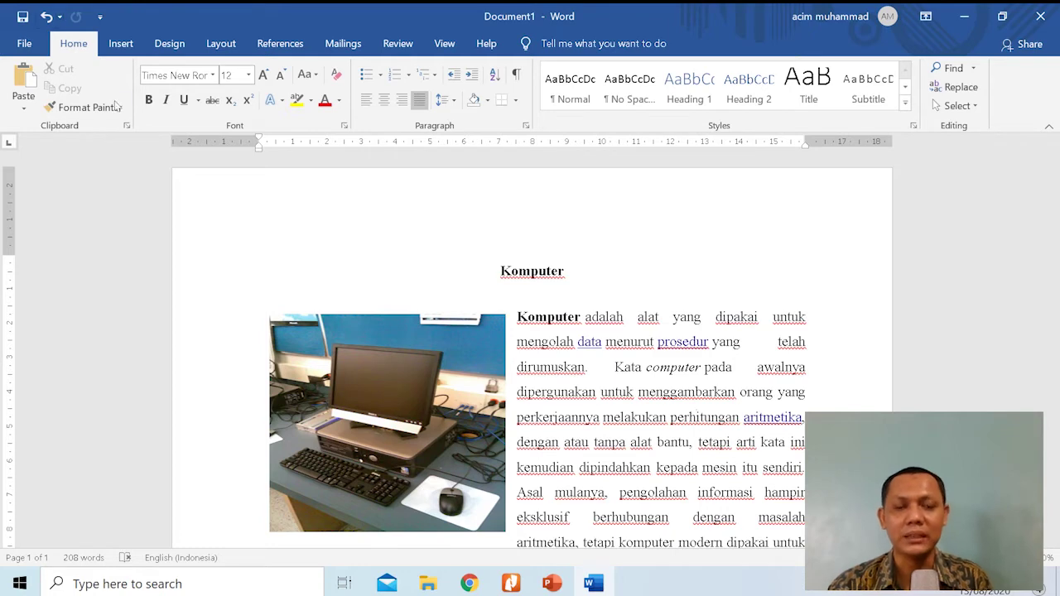
left_click(24, 45)
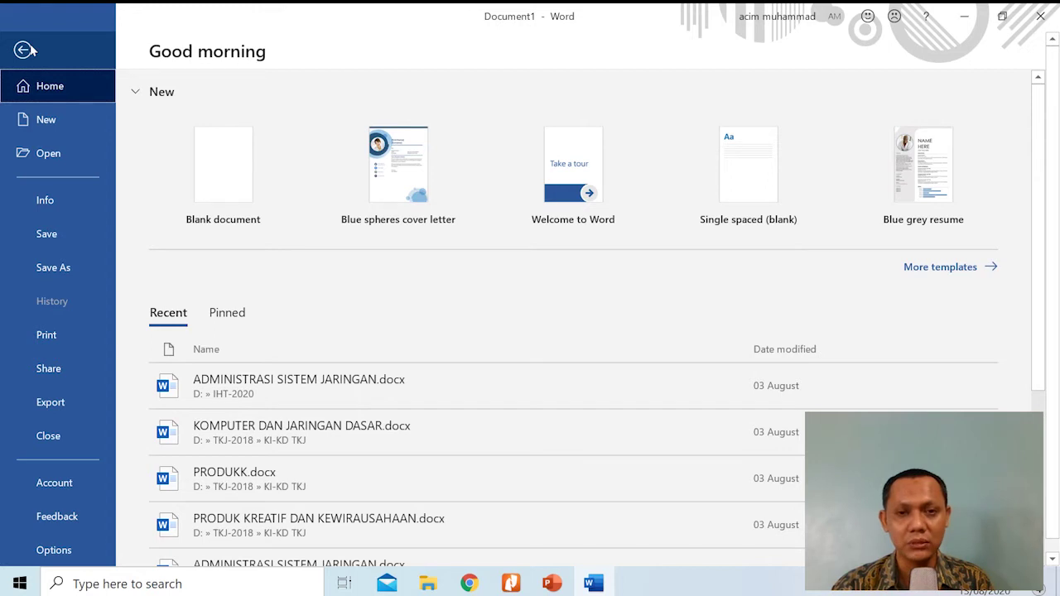
left_click(407, 164)
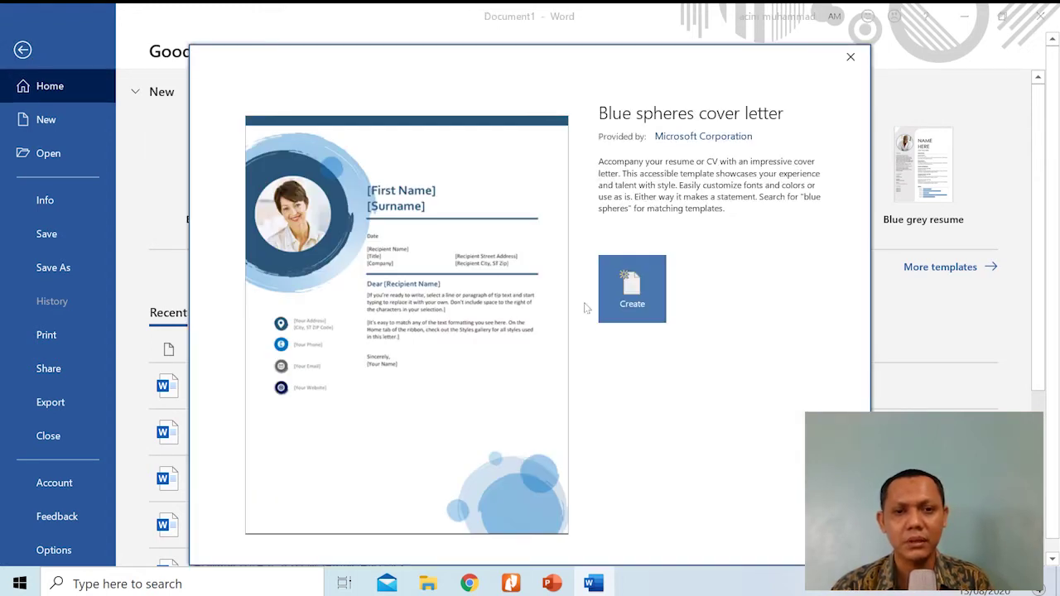
left_click(632, 290)
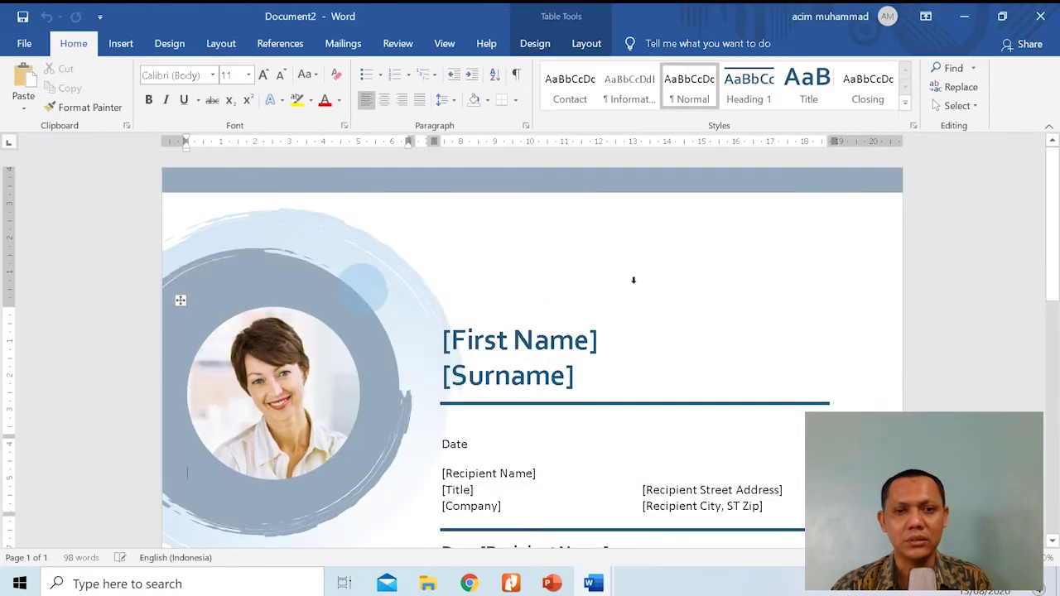
Examine the cover letter template's overall layout, from the photo and name heading down to the closing and contact details.
scroll(480, 362, "down", 7)
scroll(479, 362, "up", 4)
scroll(476, 345, "up", 5)
scroll(473, 340, "down", 5)
scroll(471, 339, "up", 5)
scroll(455, 346, "down", 1)
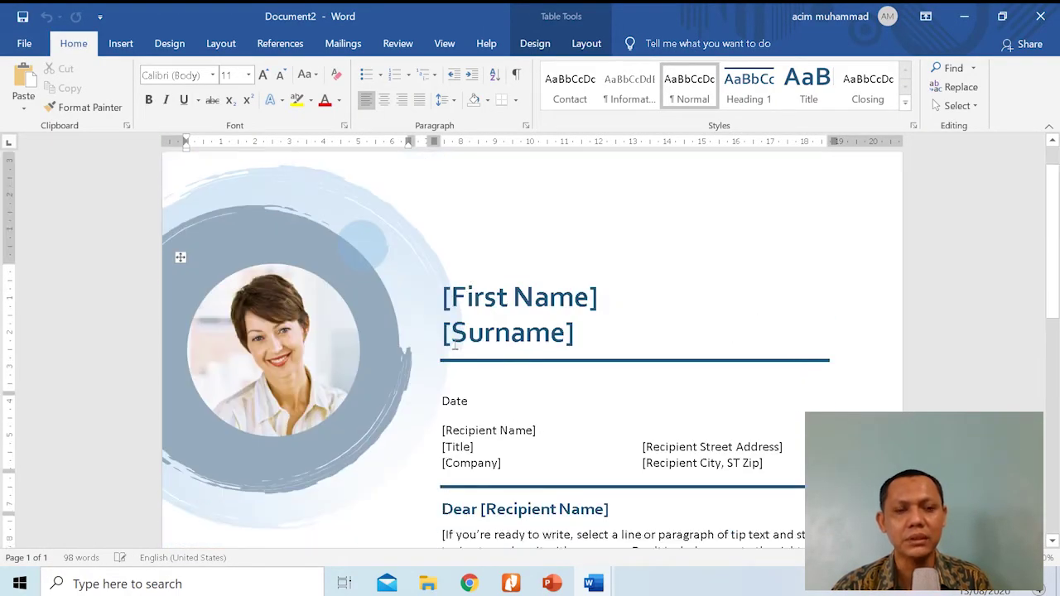
scroll(455, 345, "down", 7)
scroll(455, 346, "up", 4)
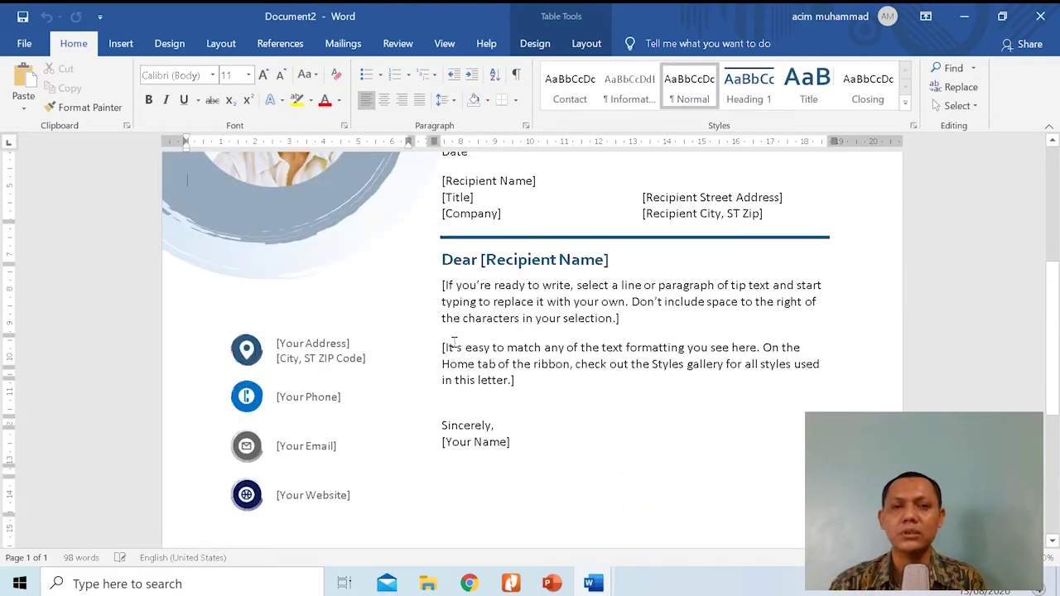
scroll(454, 343, "up", 4)
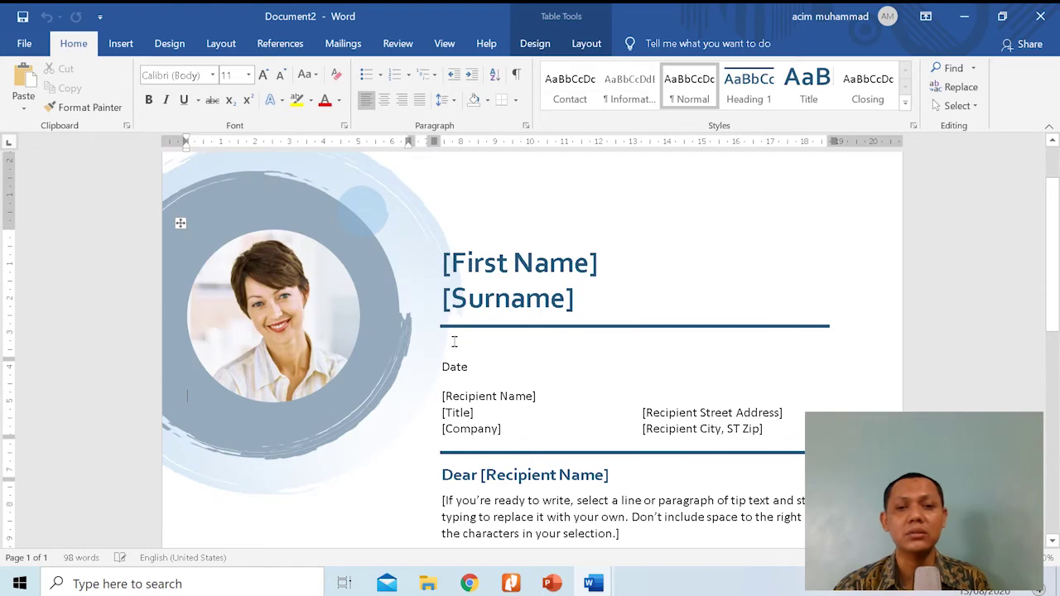
scroll(454, 342, "down", 4)
scroll(455, 339, "up", 6)
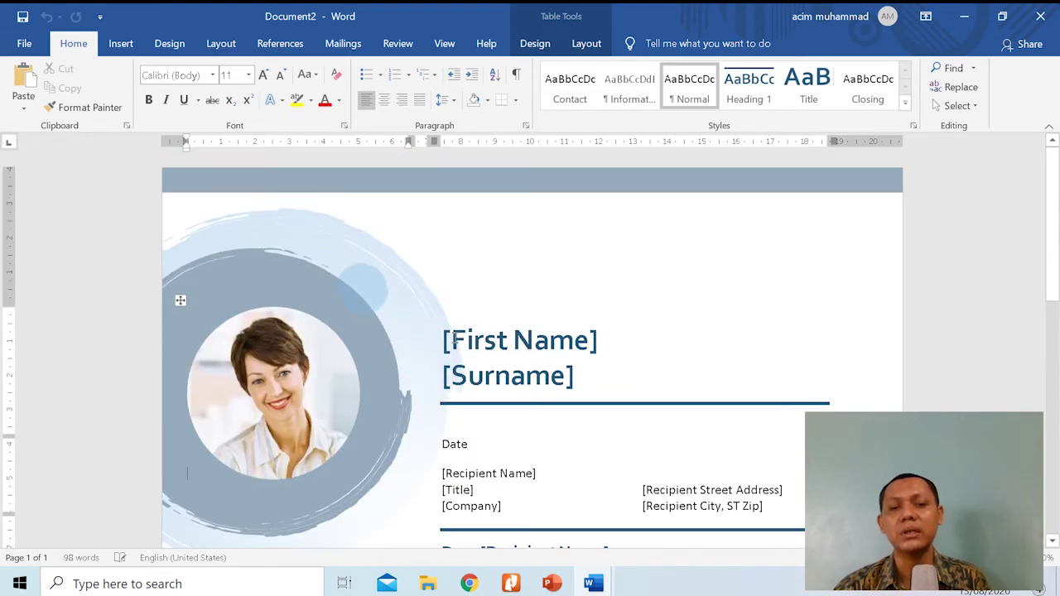
scroll(455, 338, "down", 3)
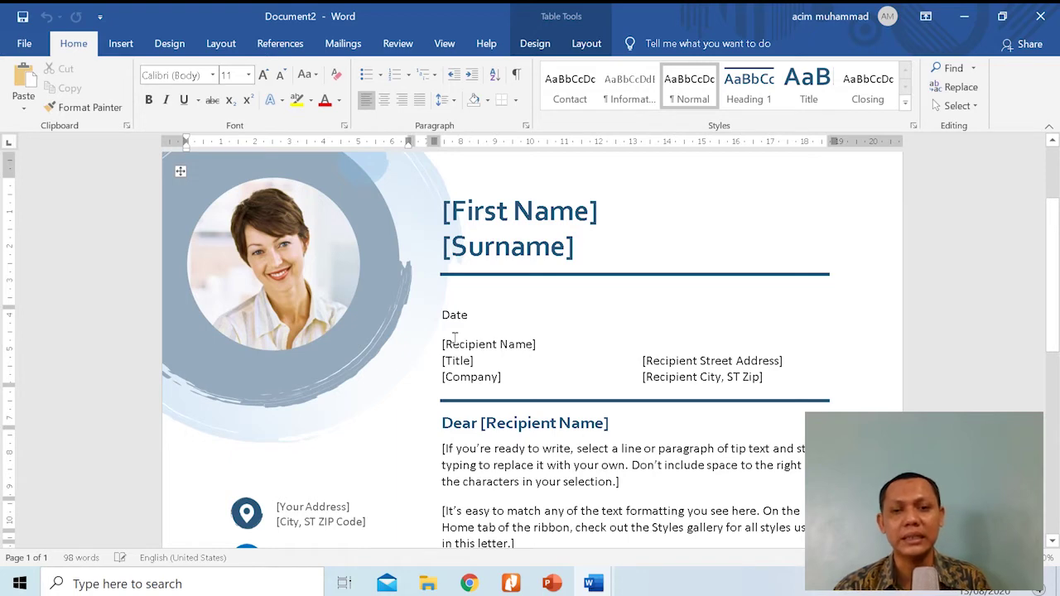
scroll(454, 340, "down", 7)
scroll(452, 338, "up", 10)
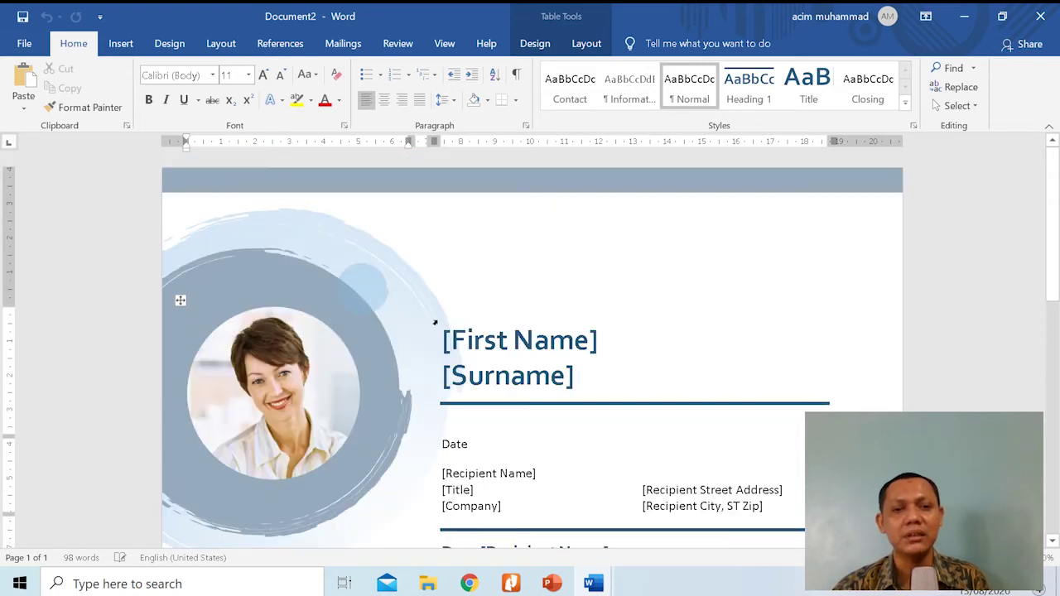
Inspect the template's editable placeholders for the first name, address, phone, email and website.
left_click(474, 340)
scroll(481, 382, "down", 5)
scroll(516, 340, "down", 2)
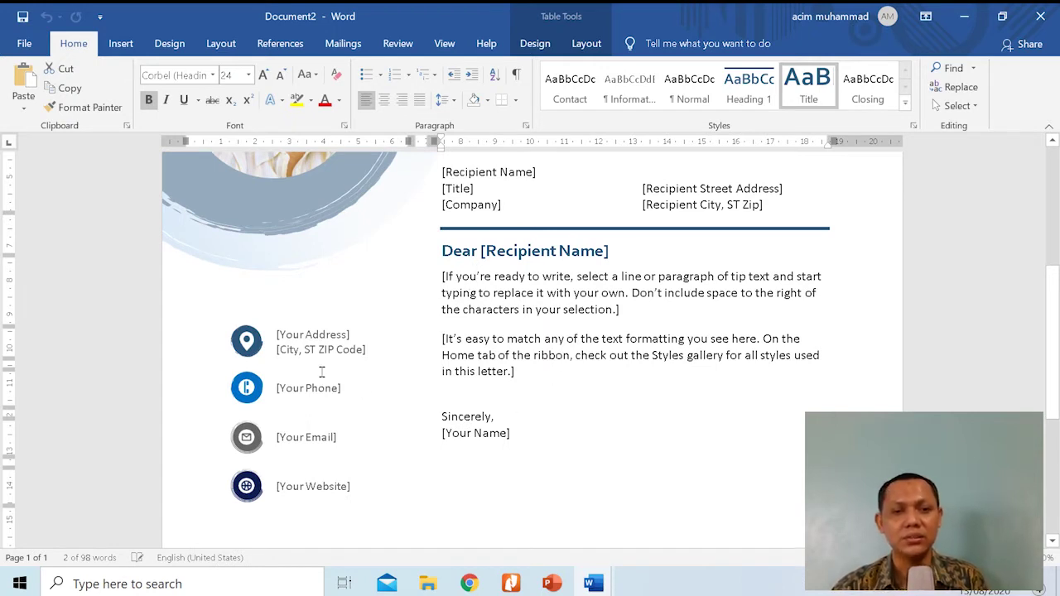
left_click(294, 335)
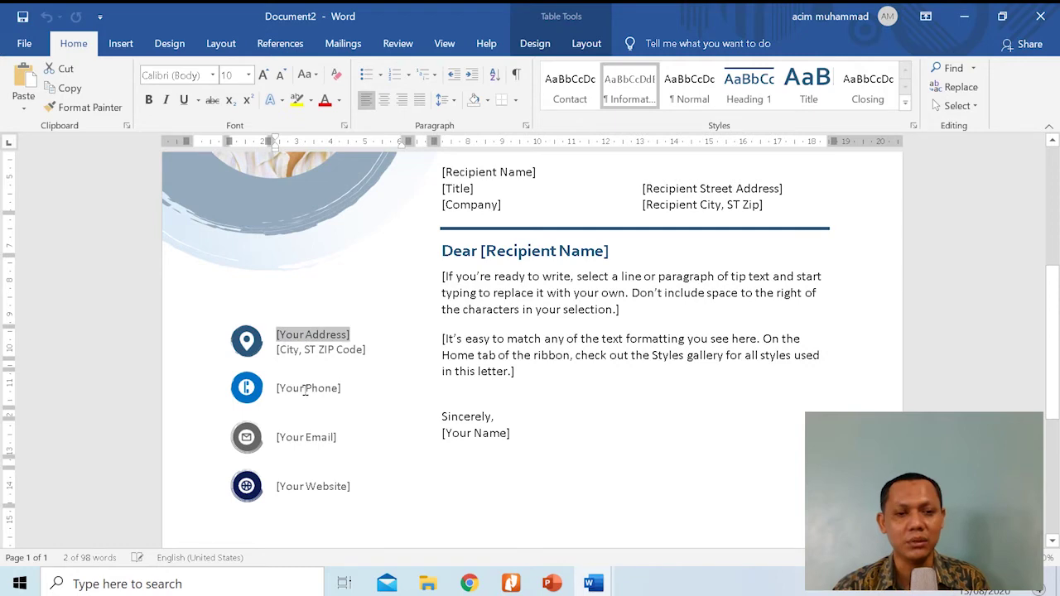
left_click(306, 389)
left_click(311, 437)
left_click(318, 486)
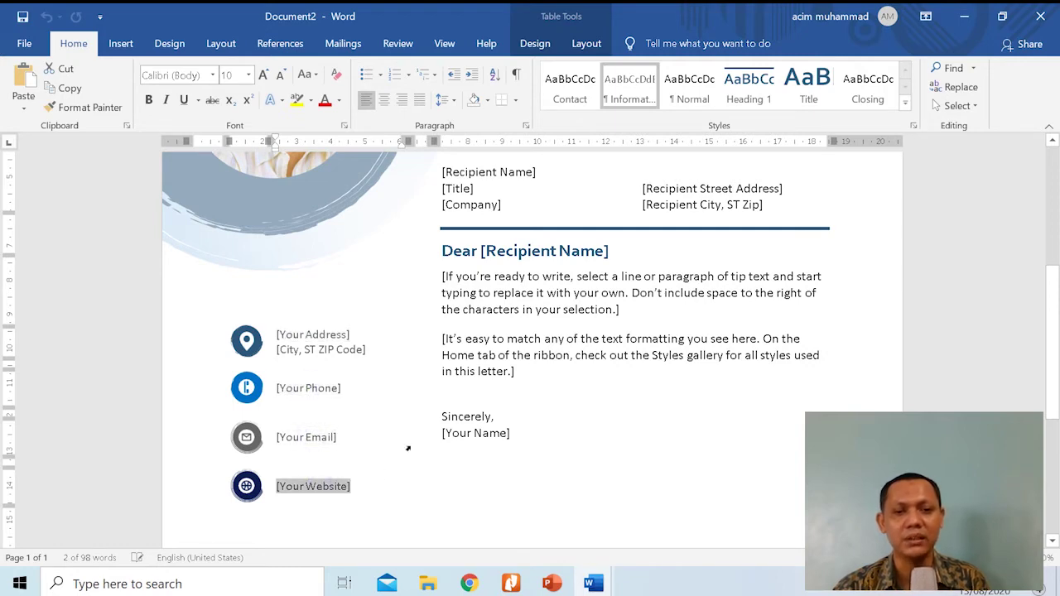
scroll(515, 427, "up", 6)
scroll(522, 397, "down", 9)
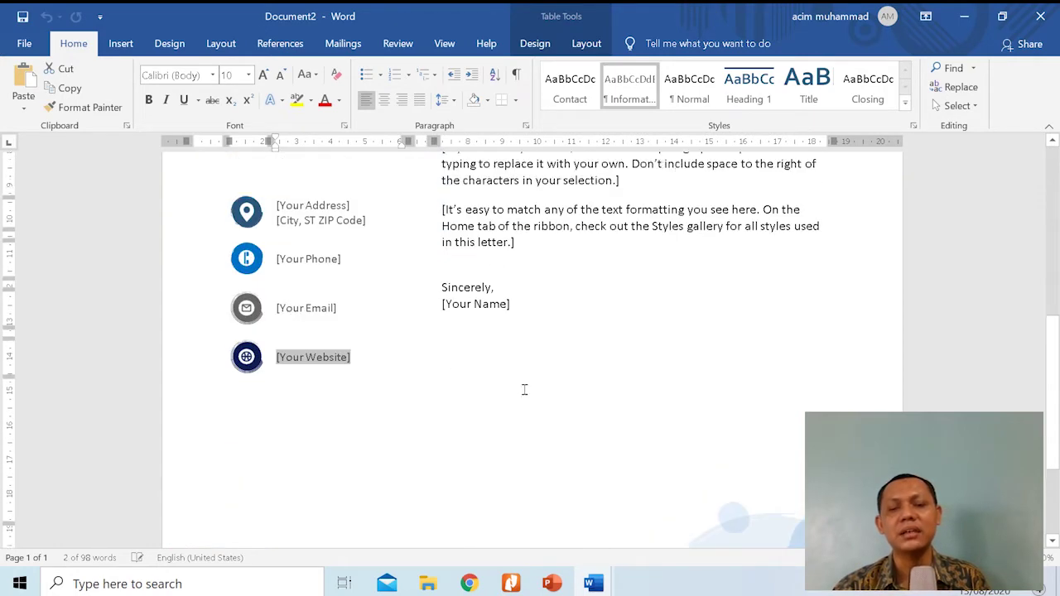
scroll(525, 386, "up", 6)
scroll(525, 384, "up", 3)
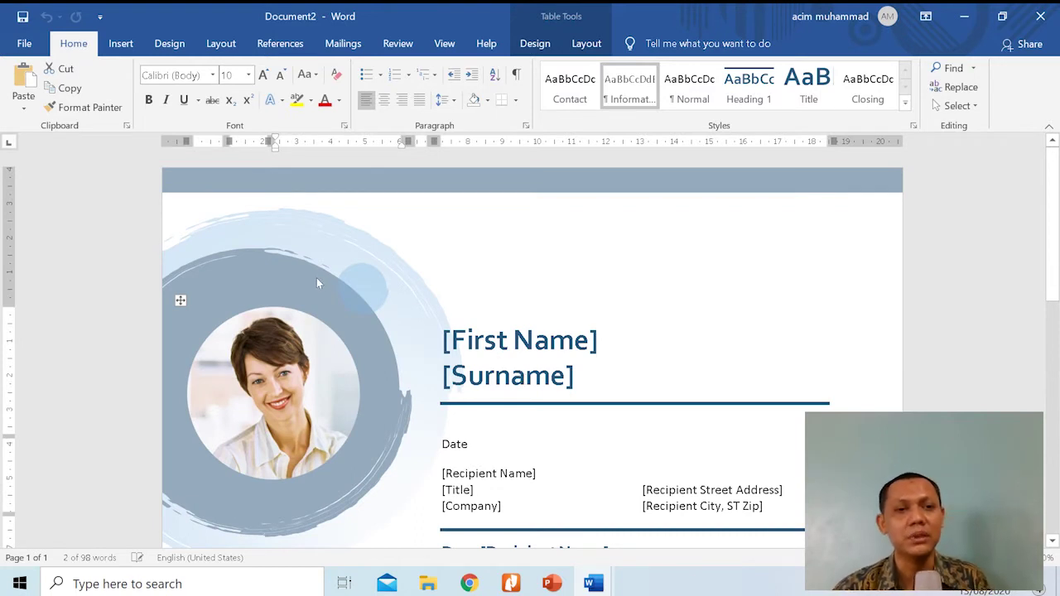
left_click(120, 45)
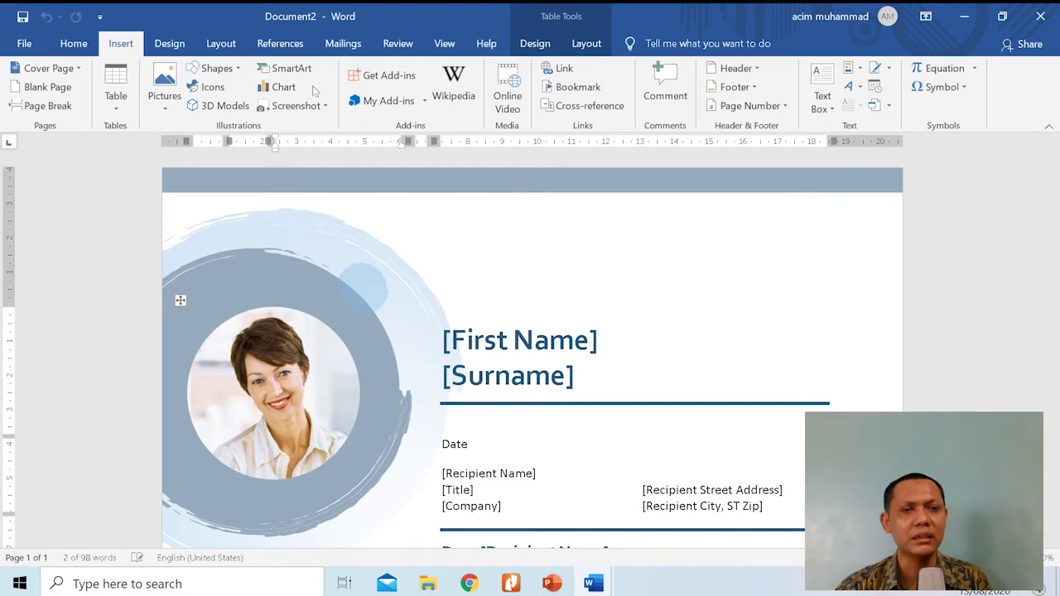
left_click(230, 68)
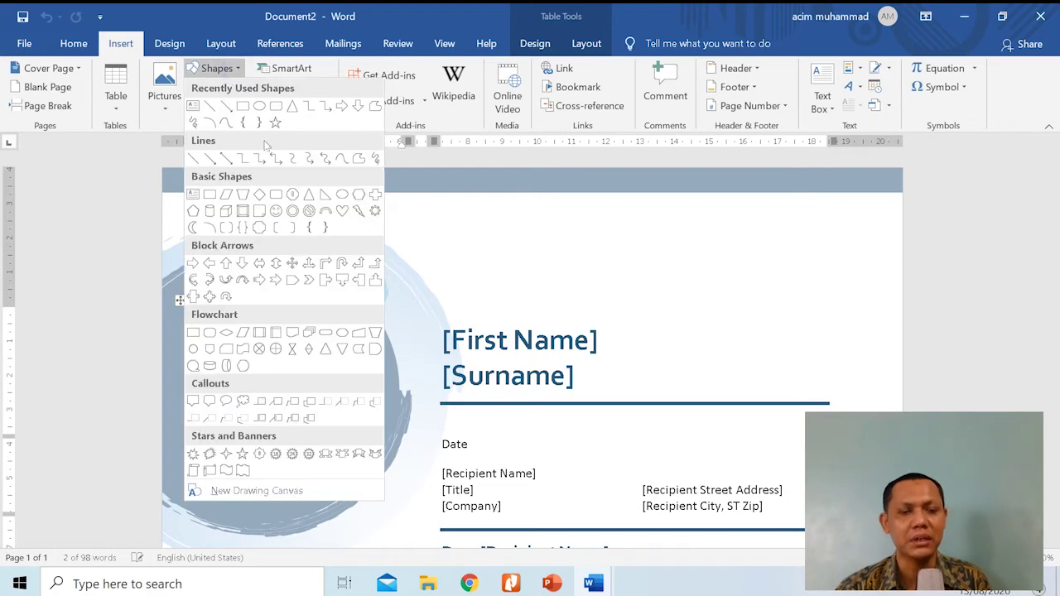
left_click(561, 232)
Open the detailed paper size settings for the cover letter and choose A4 210 x 297 mm.
left_click(220, 43)
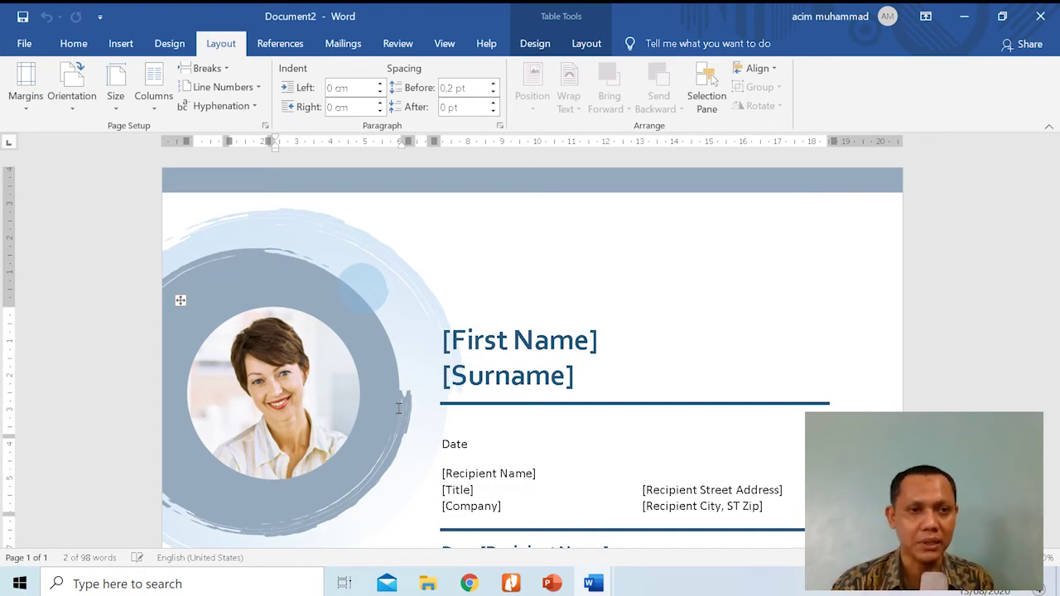
left_click(73, 107)
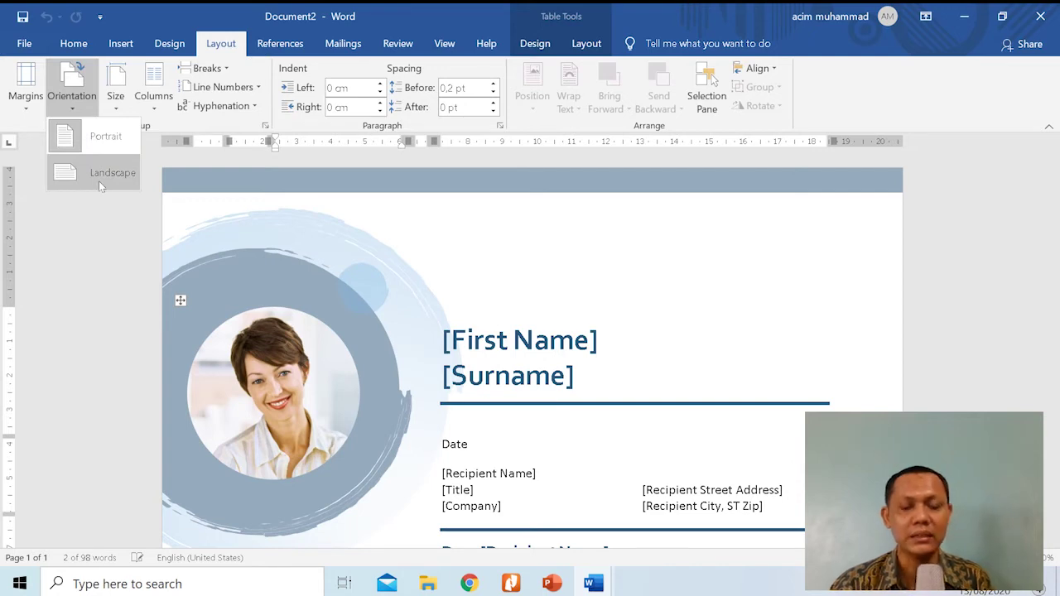
left_click(120, 112)
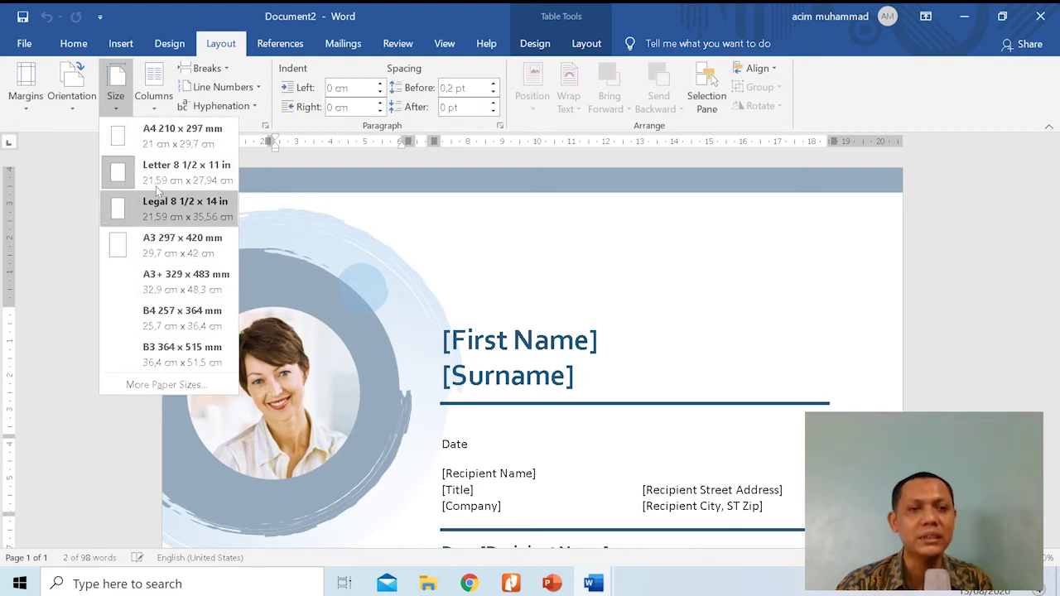
left_click(151, 384)
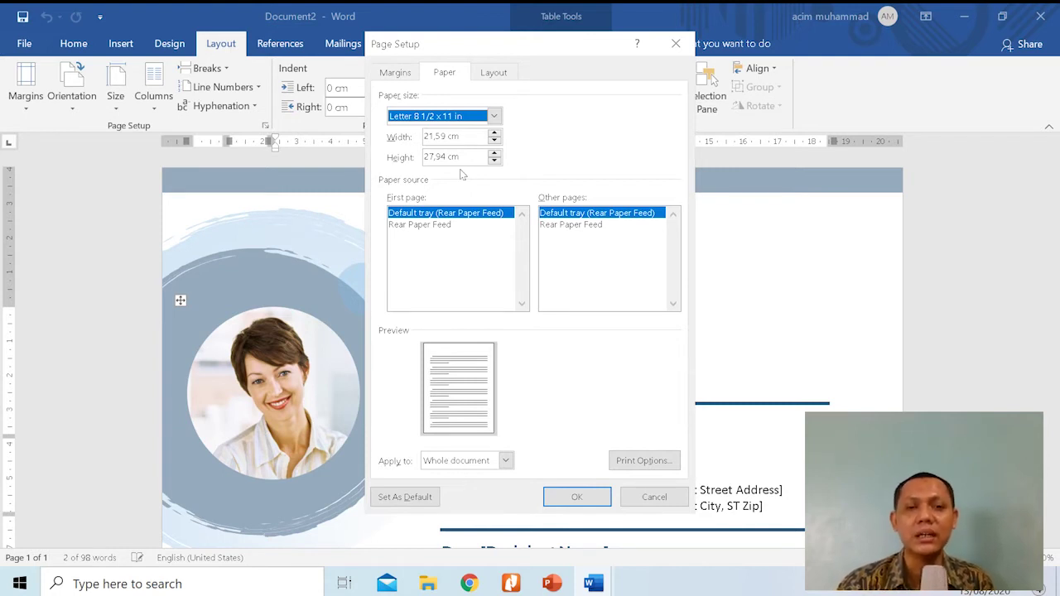
left_click(493, 116)
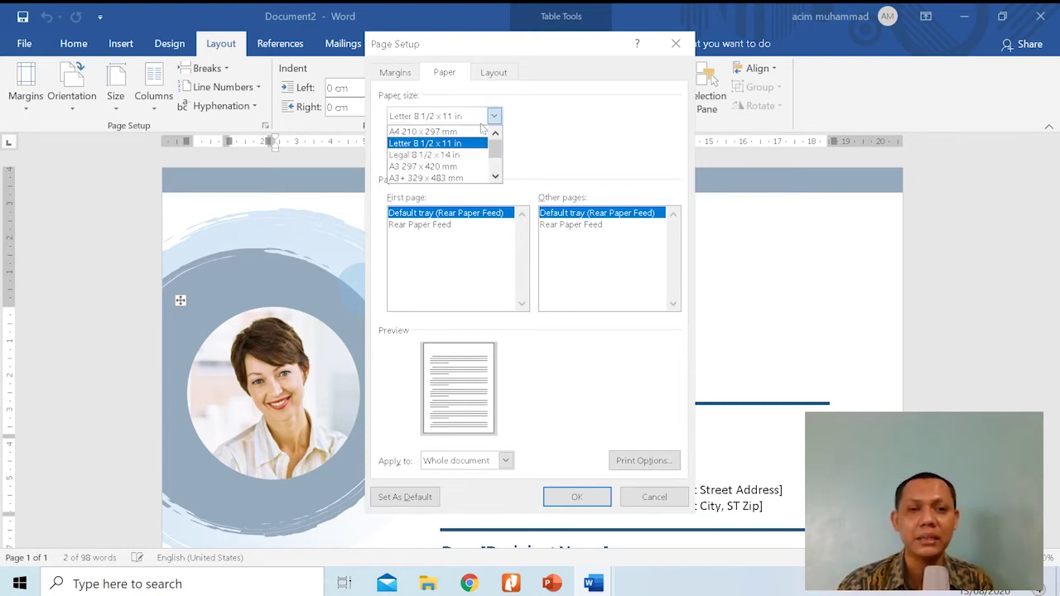
left_click(448, 132)
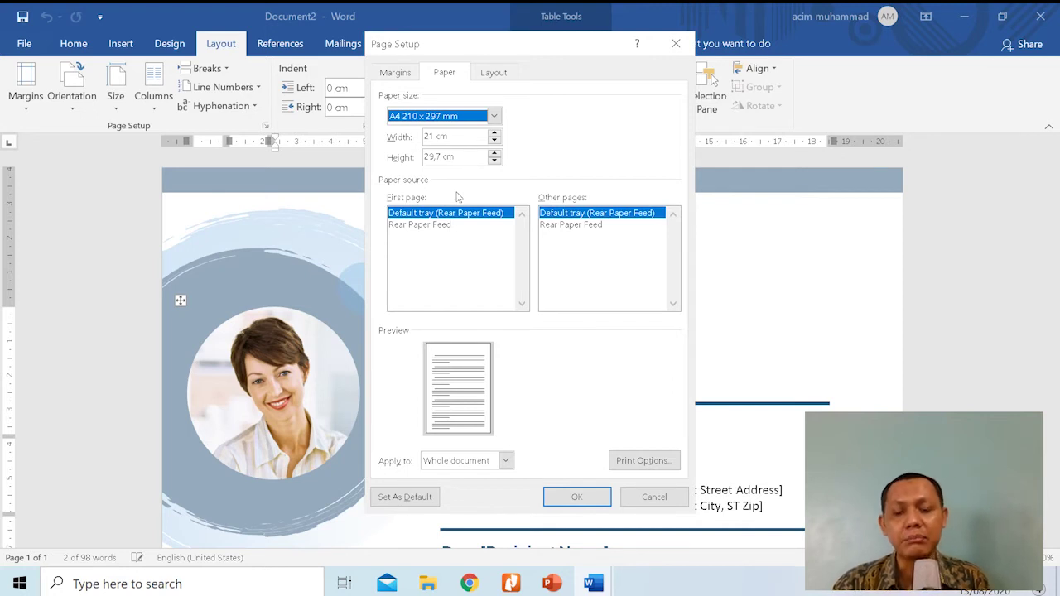
Starting from Legal 8 1/2 x 14 in, set a custom paper size of 21,5 cm width and 33 cm height and apply it.
left_click(493, 116)
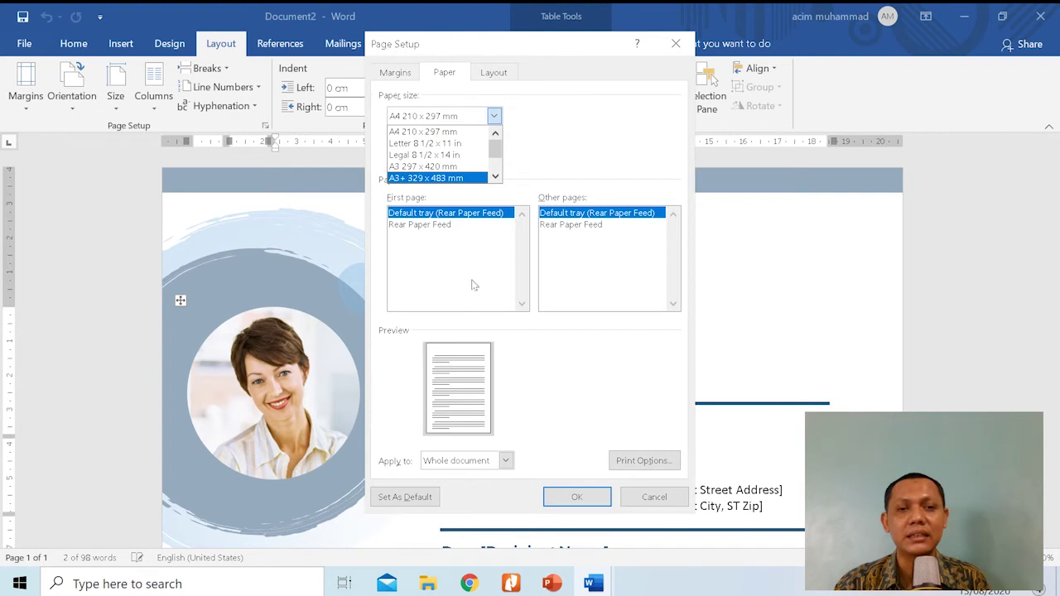
left_click(445, 157)
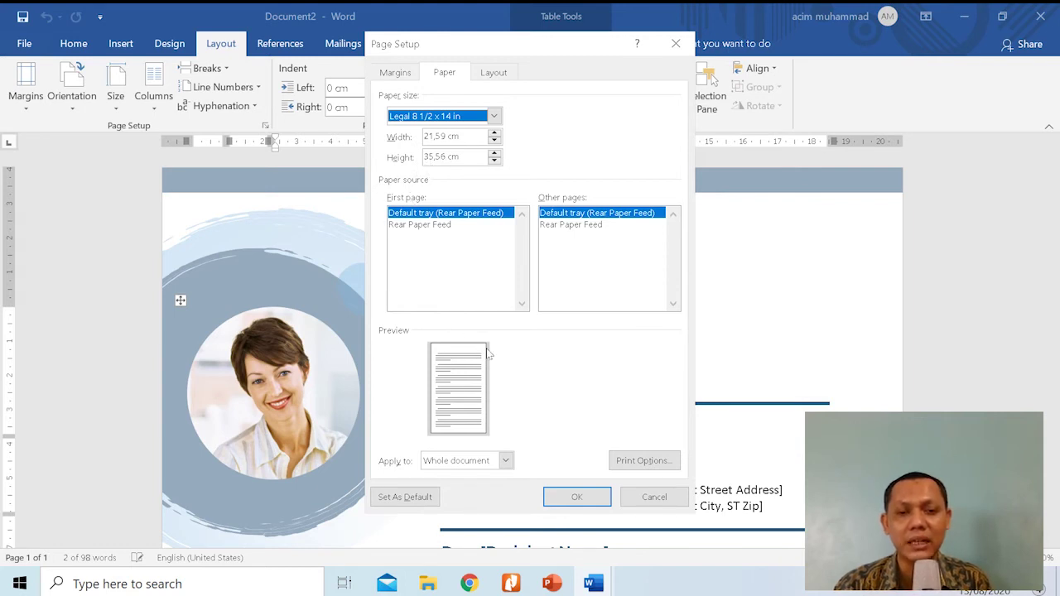
double_click(447, 156)
type("33")
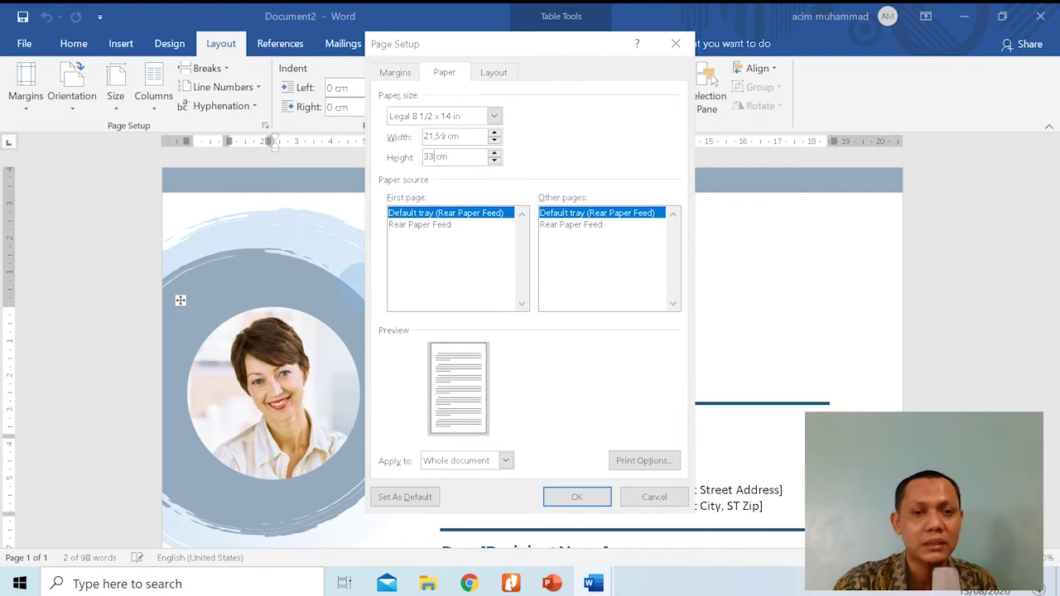
left_click(443, 136)
key("BackSpace")
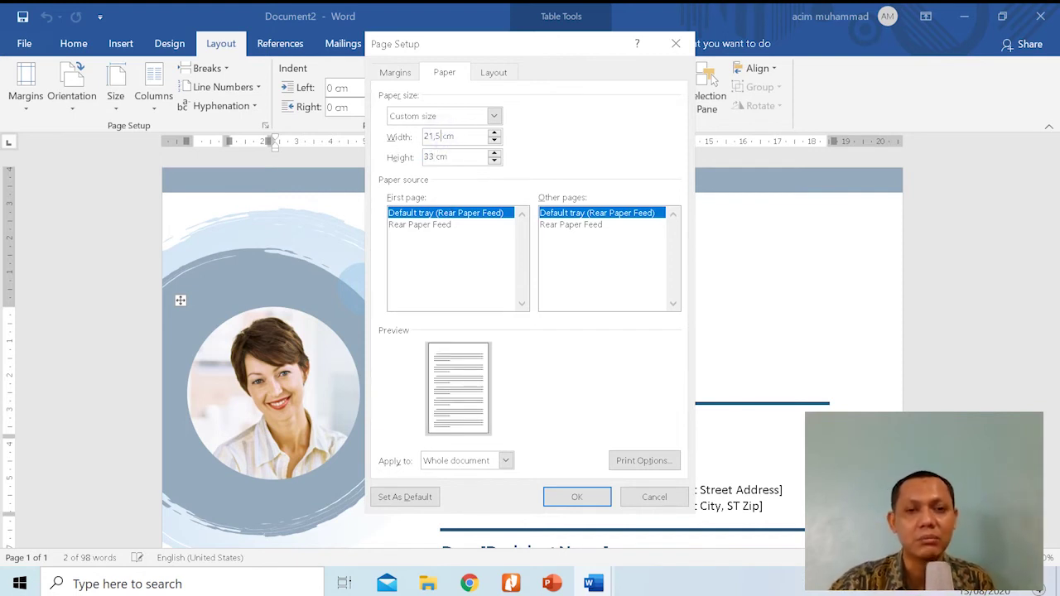
left_click(432, 156)
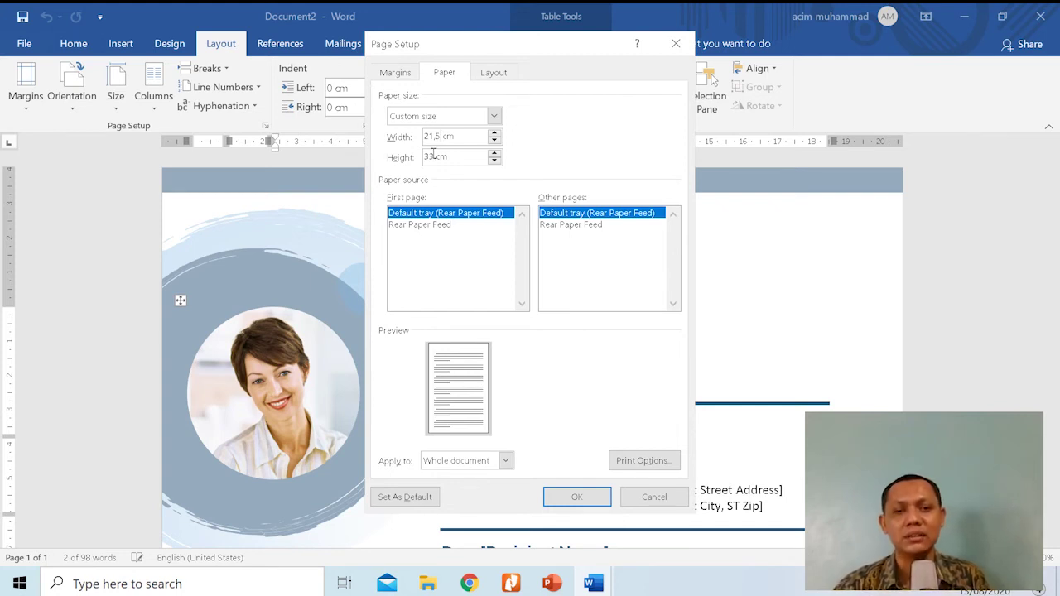
left_click(580, 496)
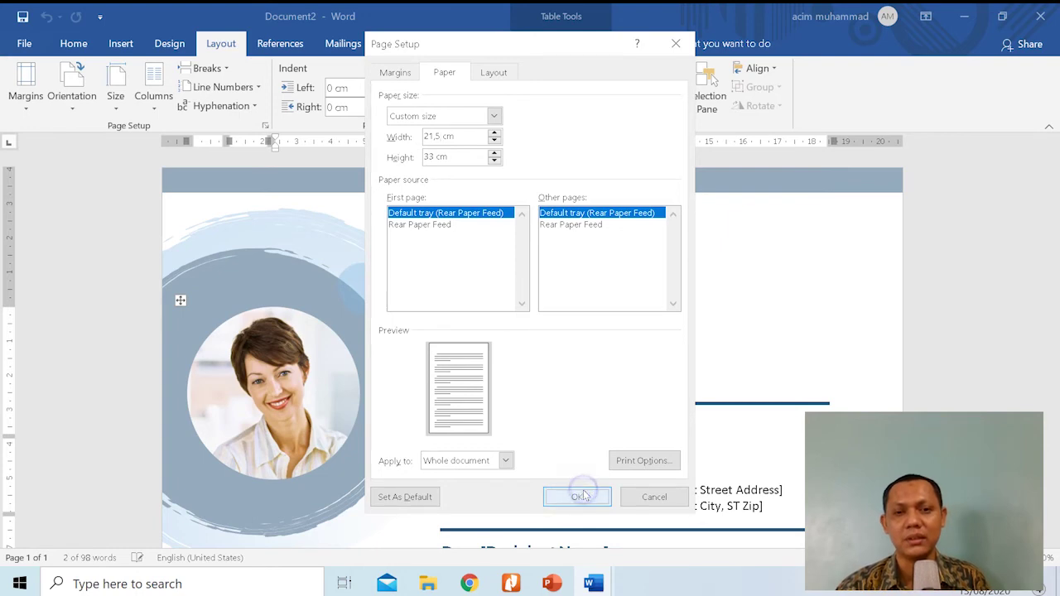
scroll(453, 291, "down", 3)
scroll(453, 292, "up", 5)
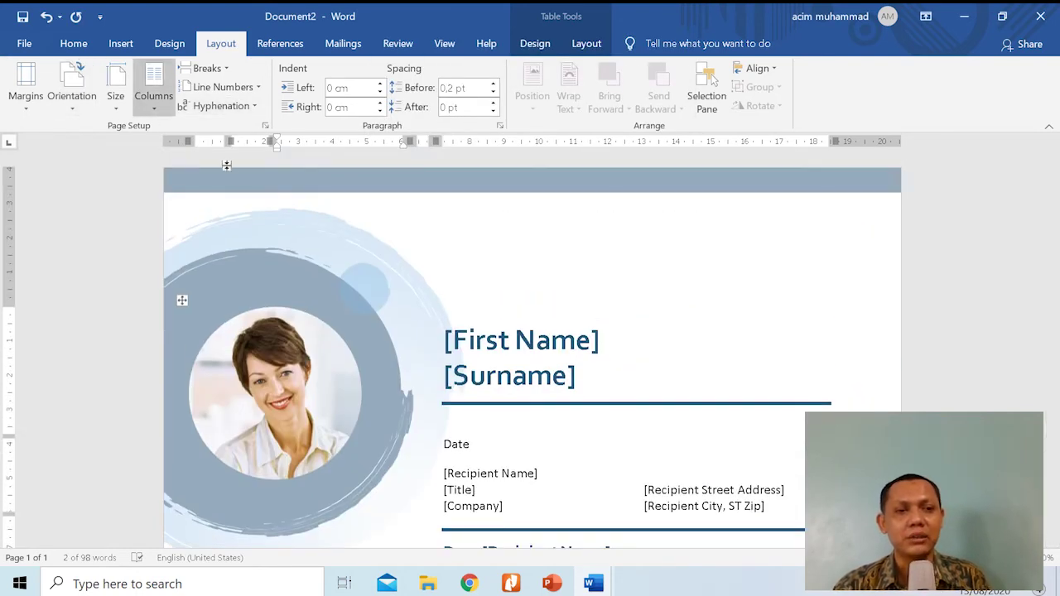
left_click(166, 47)
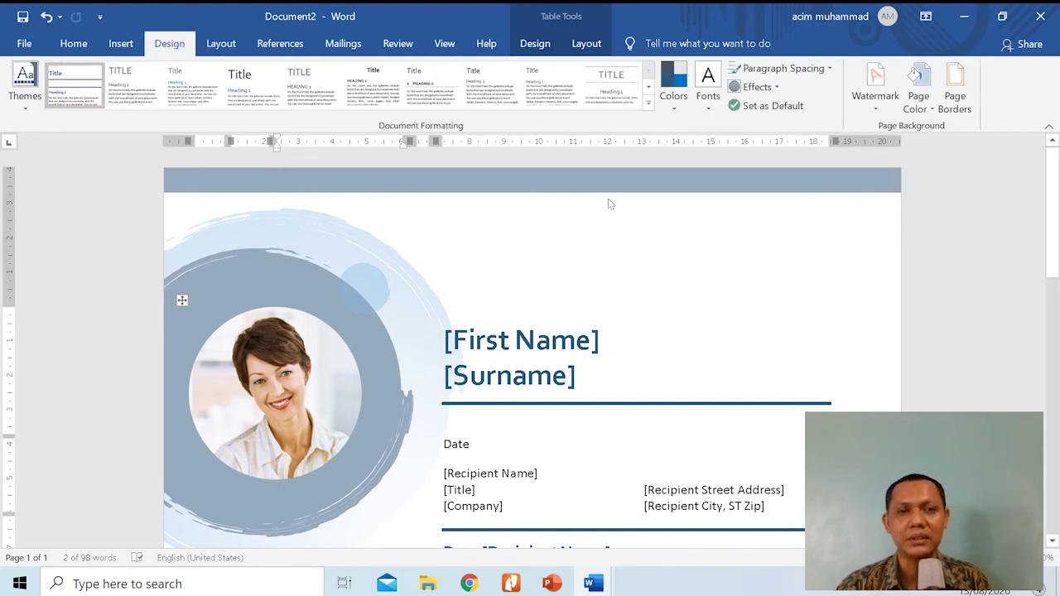
left_click(224, 46)
left_click(276, 45)
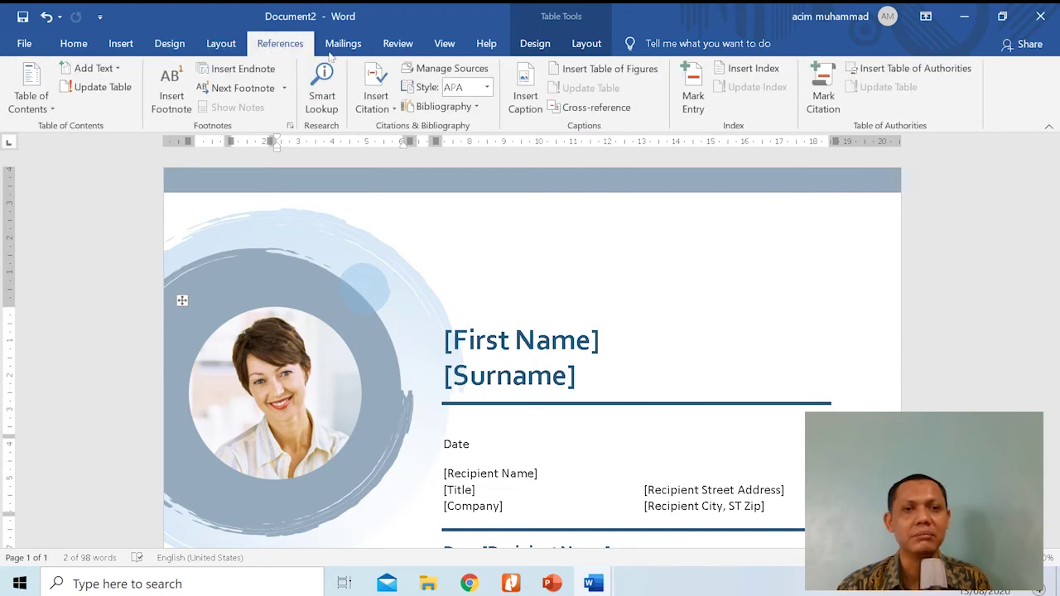
left_click(343, 43)
left_click(73, 45)
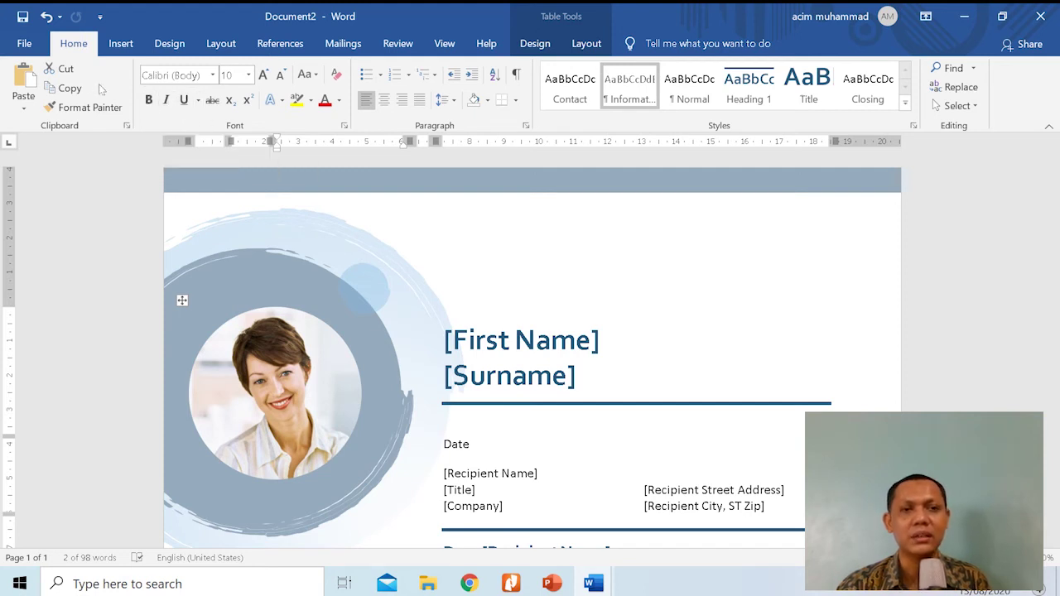
left_click(405, 49)
left_click(344, 50)
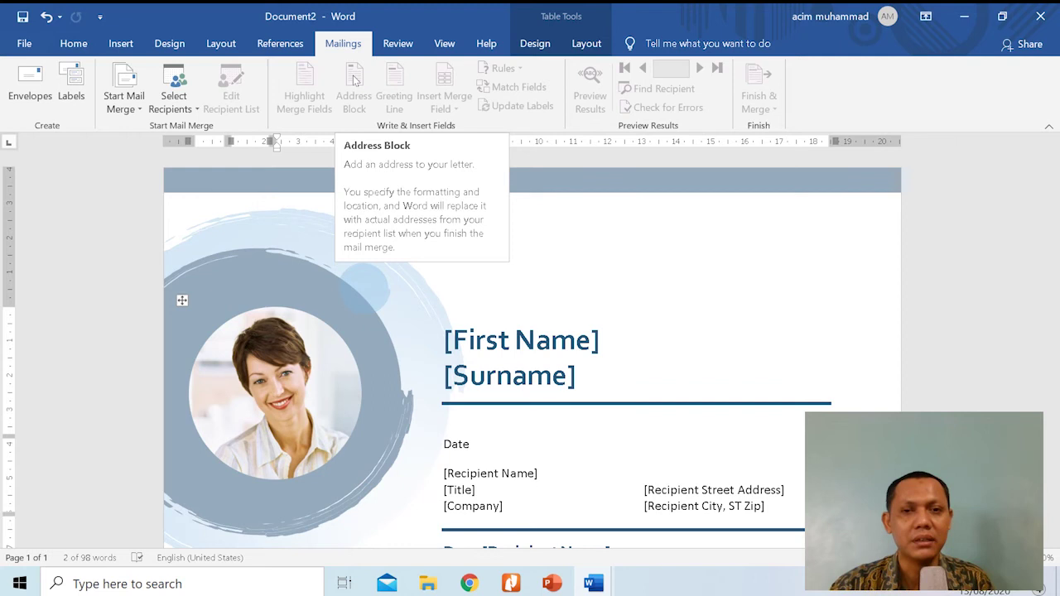
left_click(701, 248)
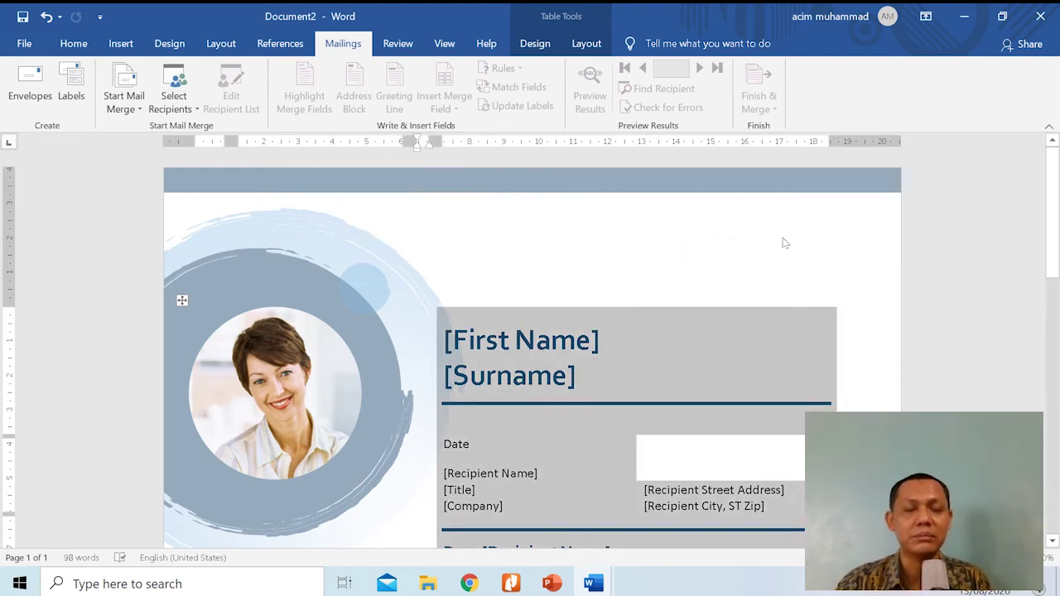
left_click(668, 250)
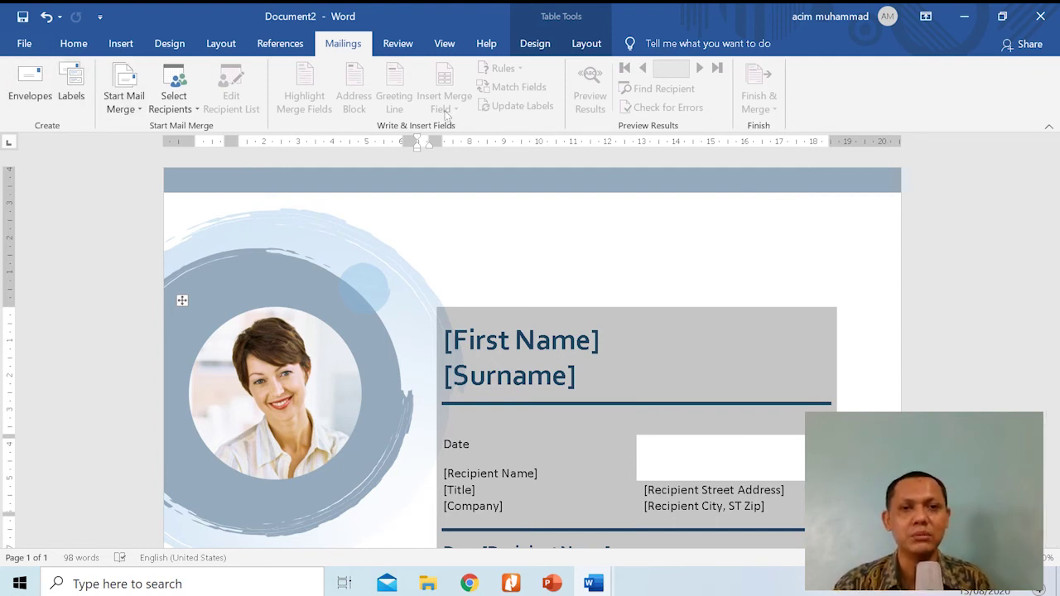
Start saving the cover letter as a new file on this PC, with the Desktop as its location.
left_click(24, 46)
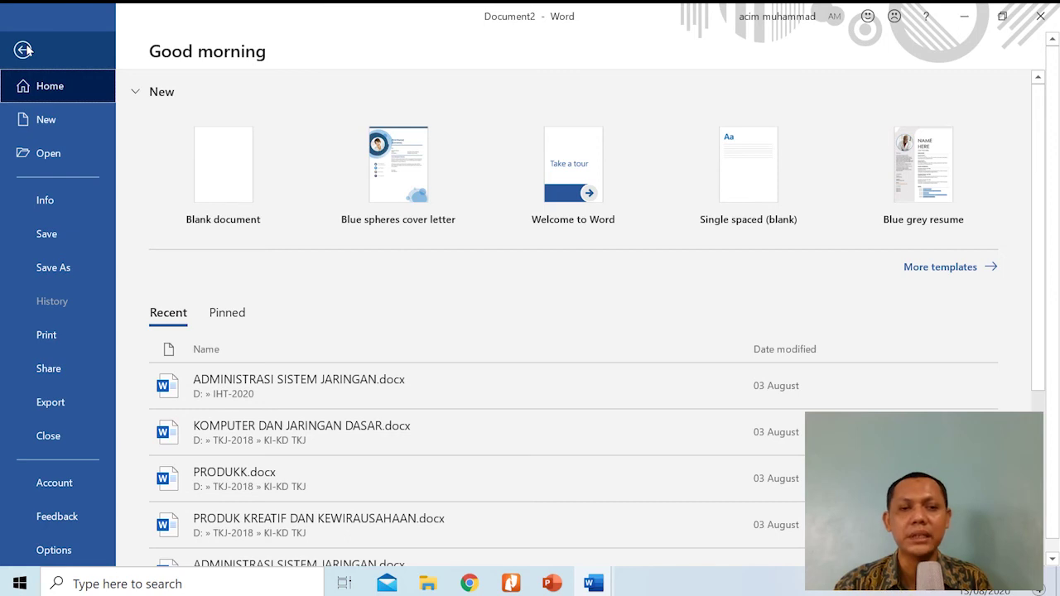
left_click(55, 270)
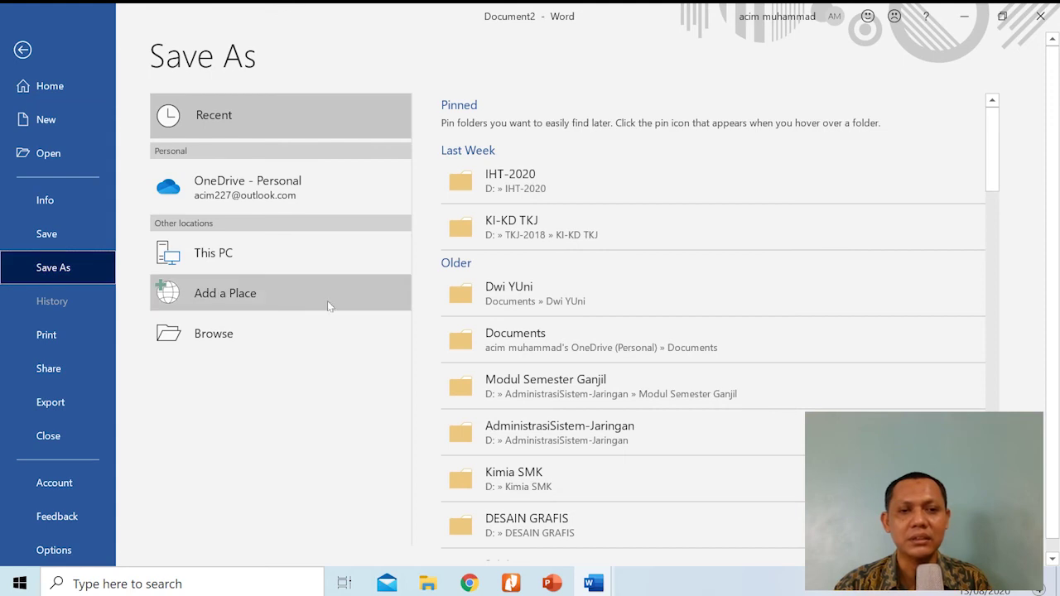
left_click(242, 255)
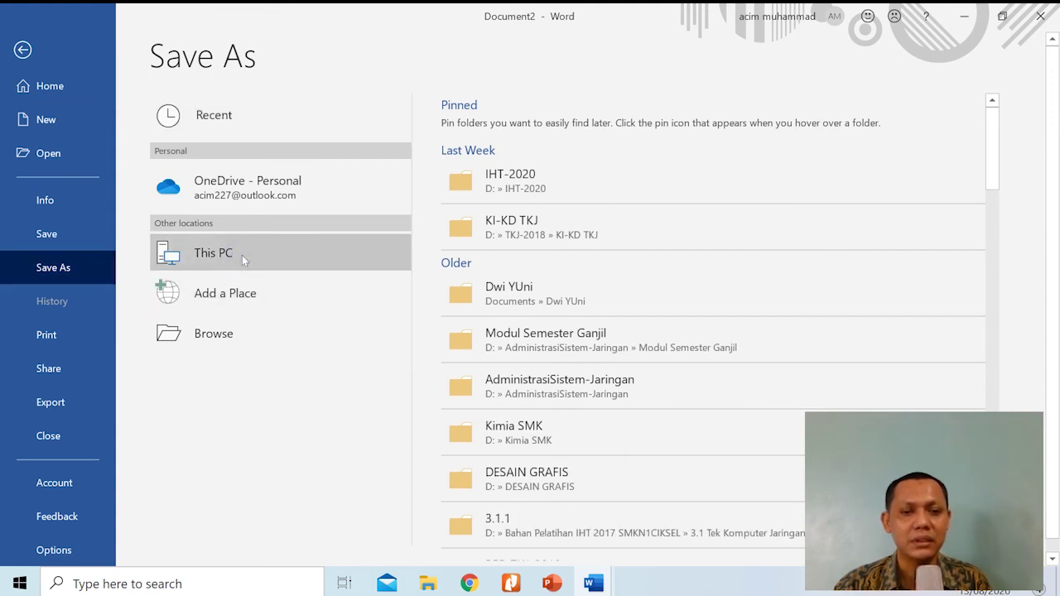
left_click(269, 336)
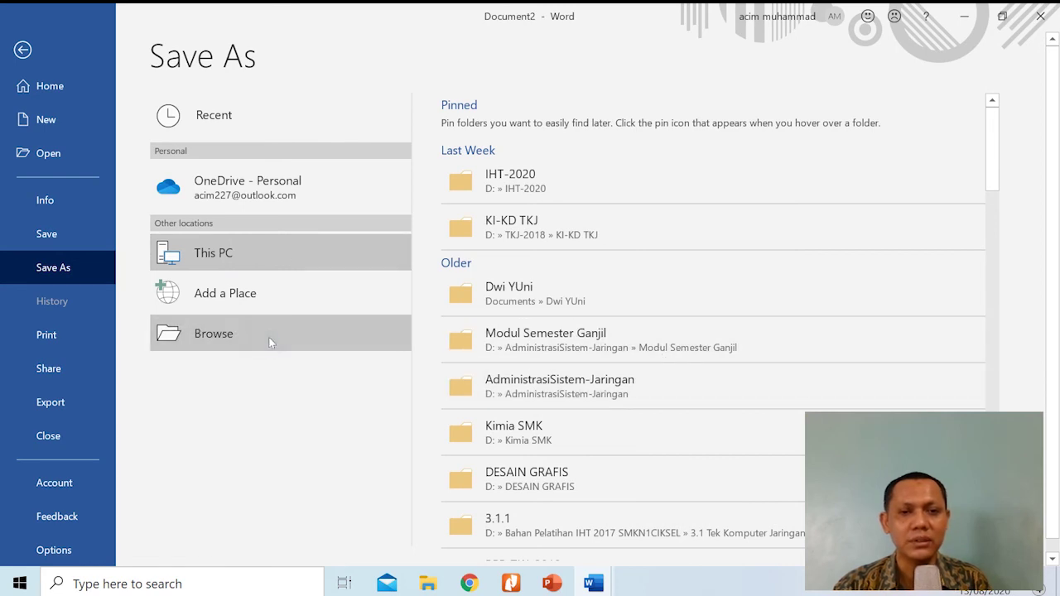
left_click(67, 142)
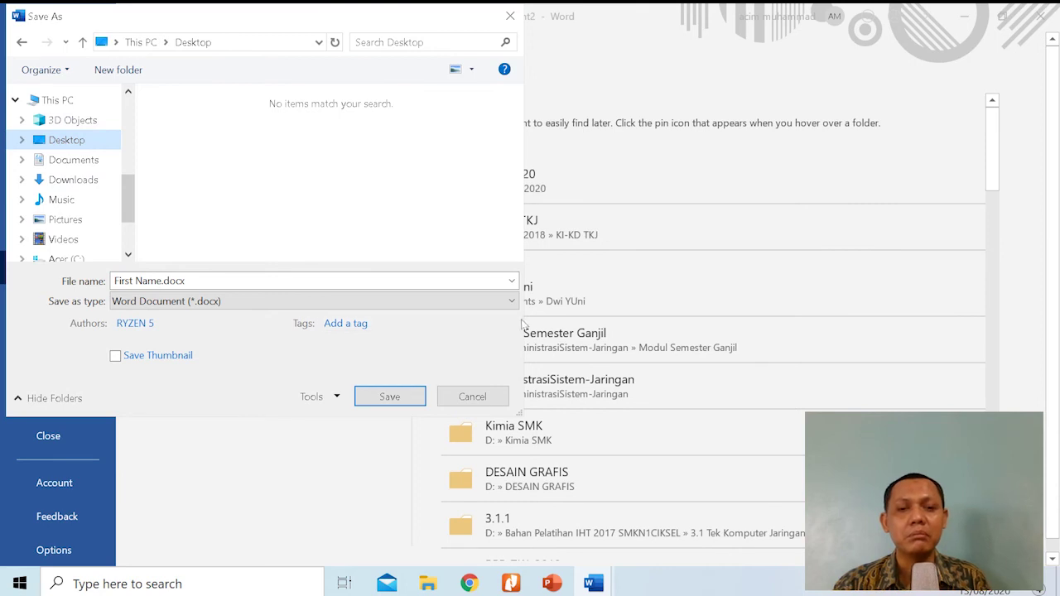
Review the file formats available for saving the cover letter, and return to the letter without saving.
left_click(490, 301)
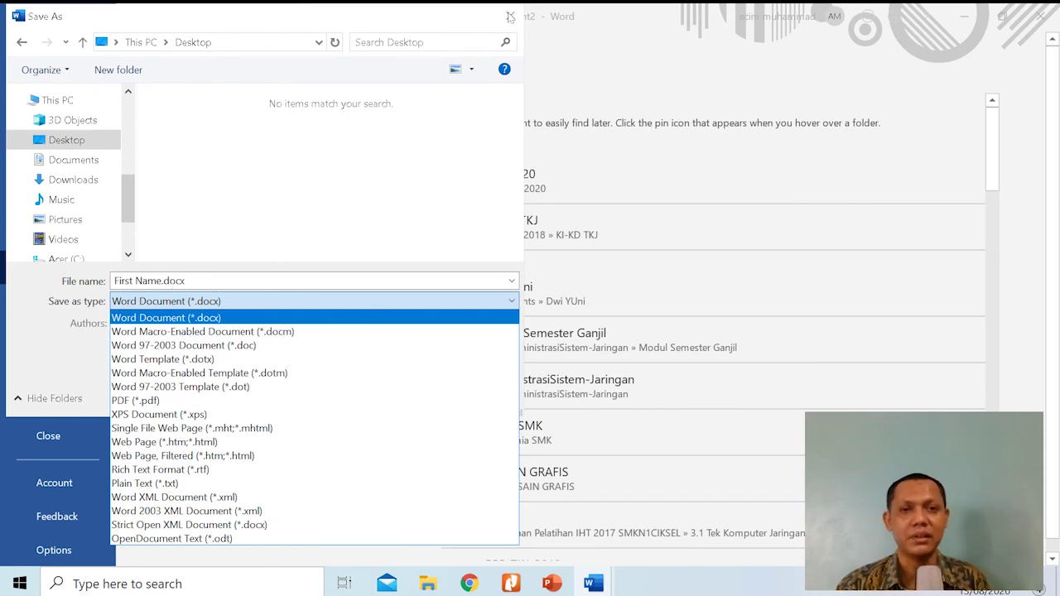
left_click(1015, 163)
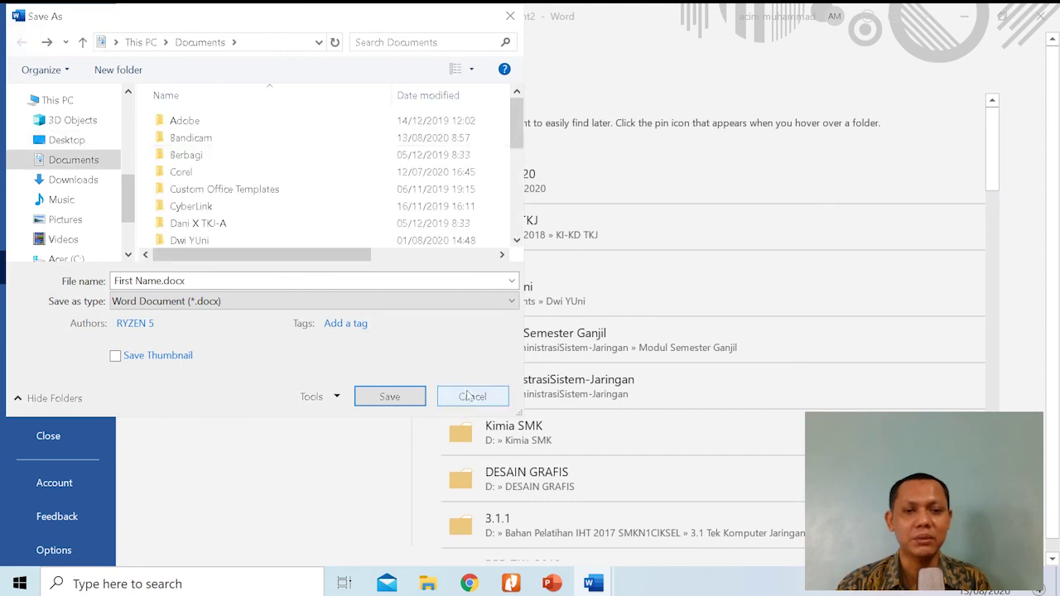
left_click(493, 397)
left_click(20, 50)
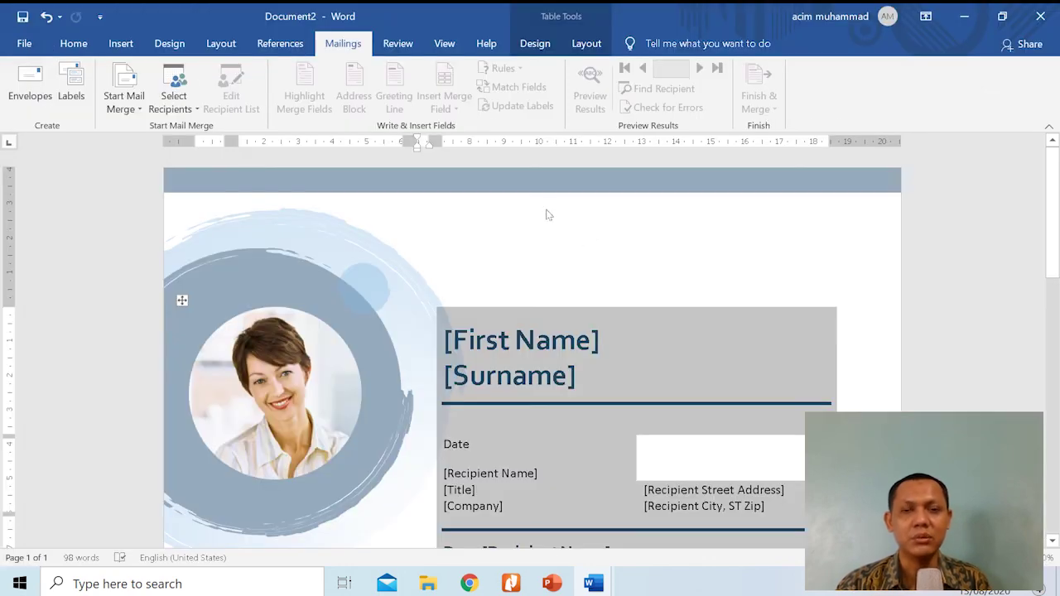
scroll(627, 238, "down", 7)
scroll(623, 239, "down", 3)
scroll(628, 373, "up", 5)
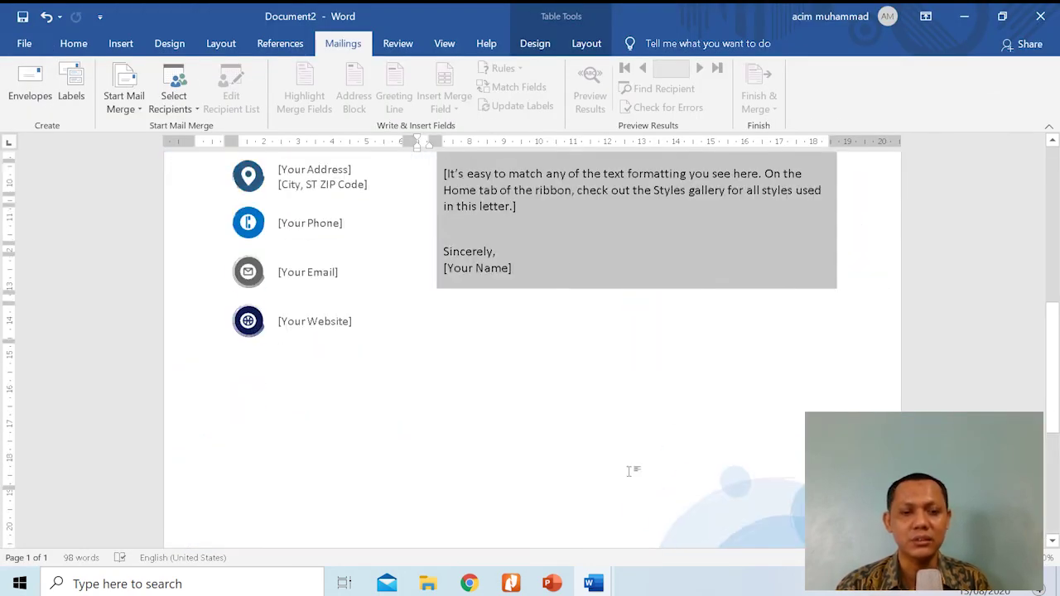
Switch to the Komputer document and review its heading, wrapped computer picture and justified paragraphs from beginning to end.
mouse_move(604, 587)
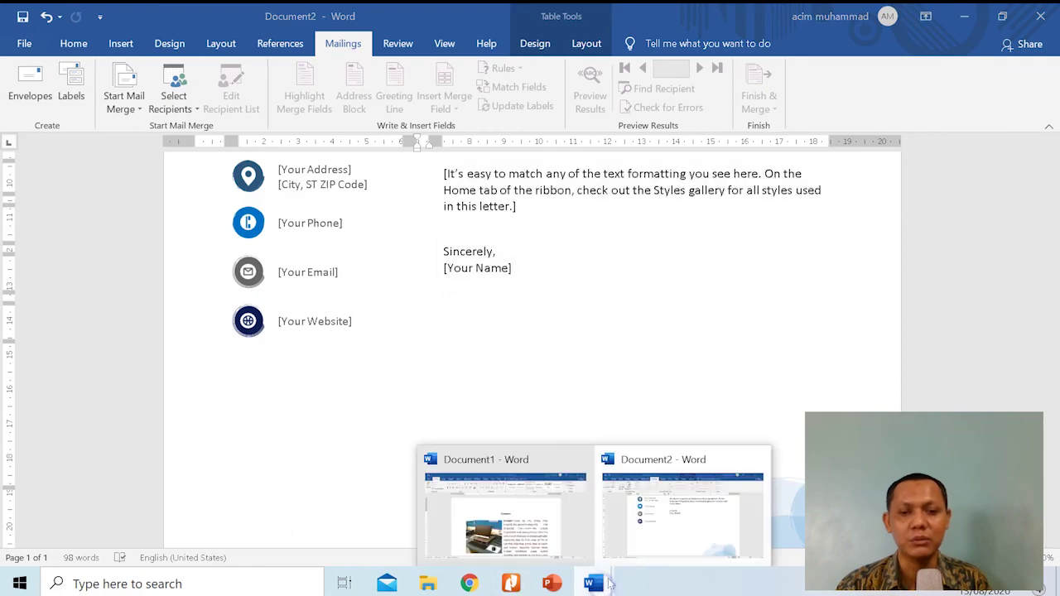
left_click(530, 523)
scroll(577, 273, "down", 8)
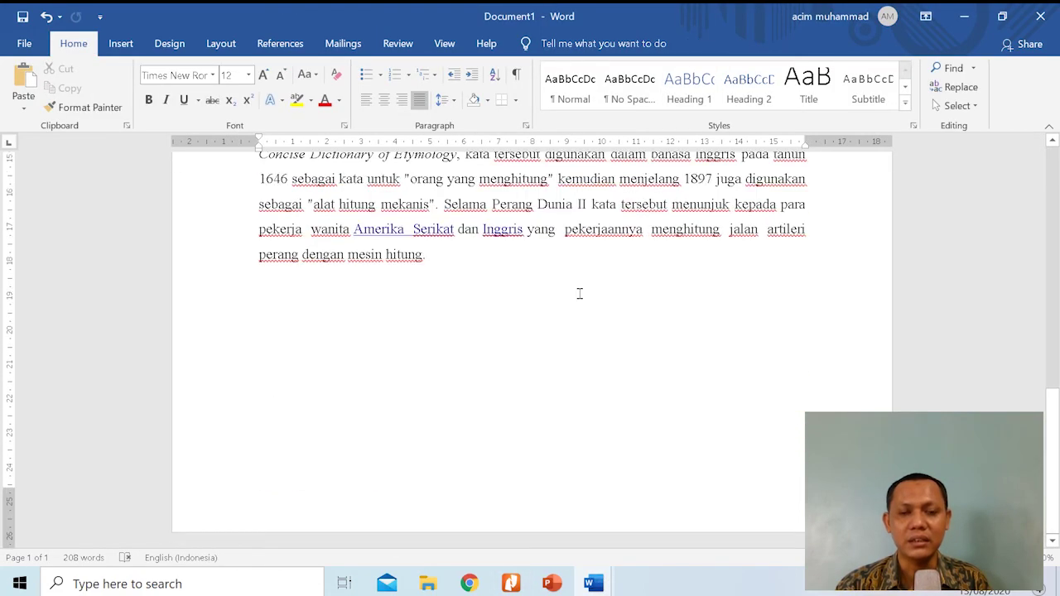
scroll(579, 290, "up", 8)
scroll(581, 284, "down", 7)
scroll(578, 285, "up", 4)
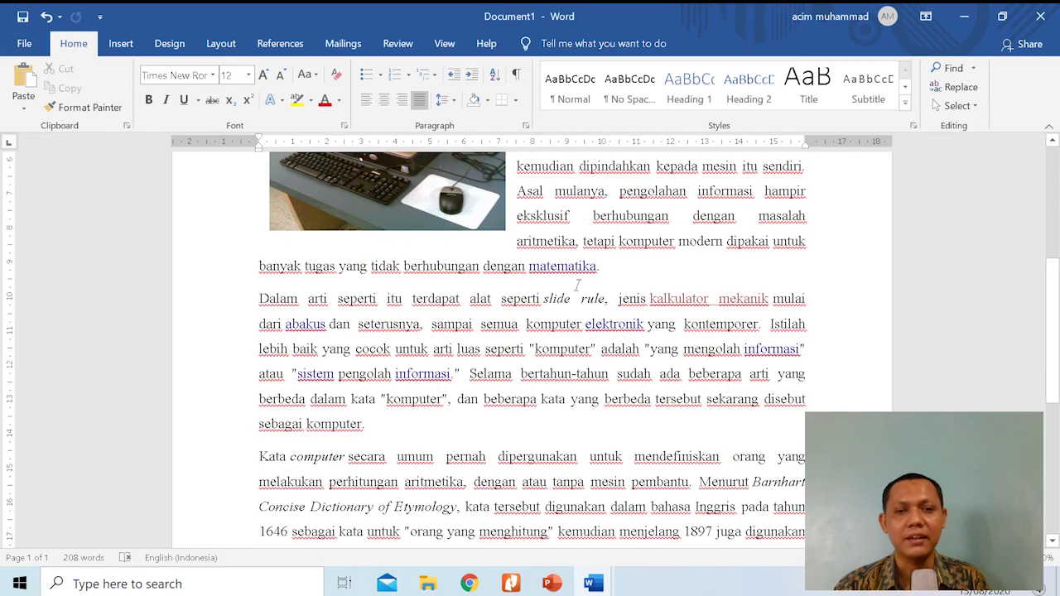
scroll(578, 285, "up", 4)
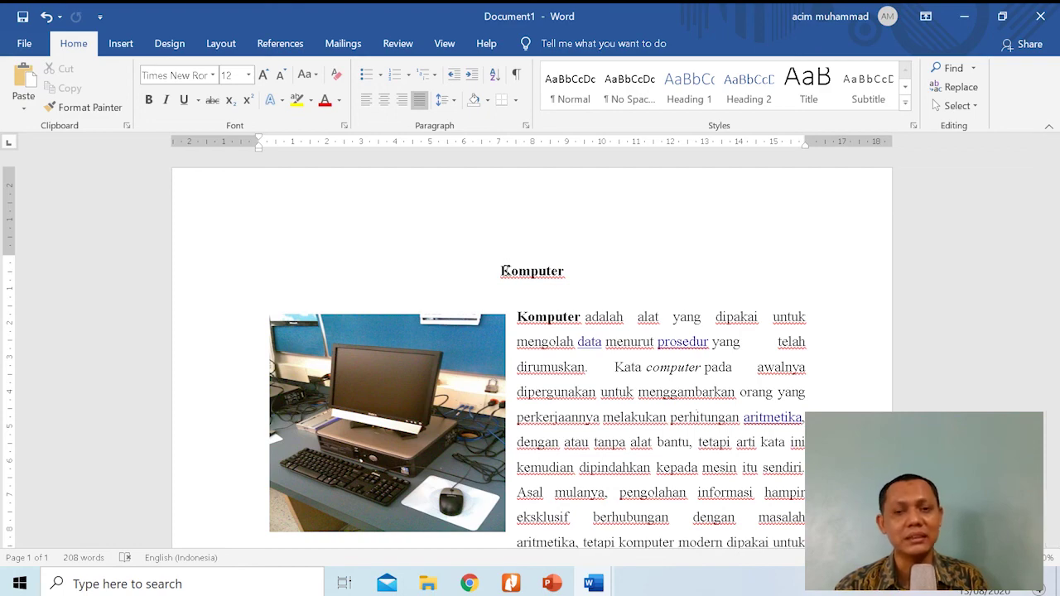
scroll(555, 367, "down", 7)
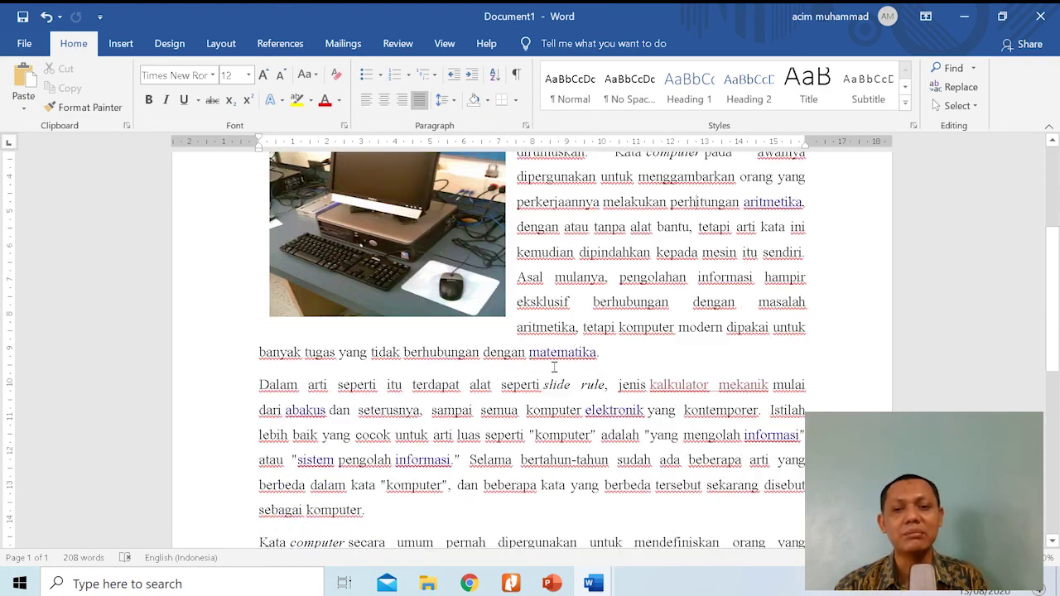
scroll(557, 367, "up", 8)
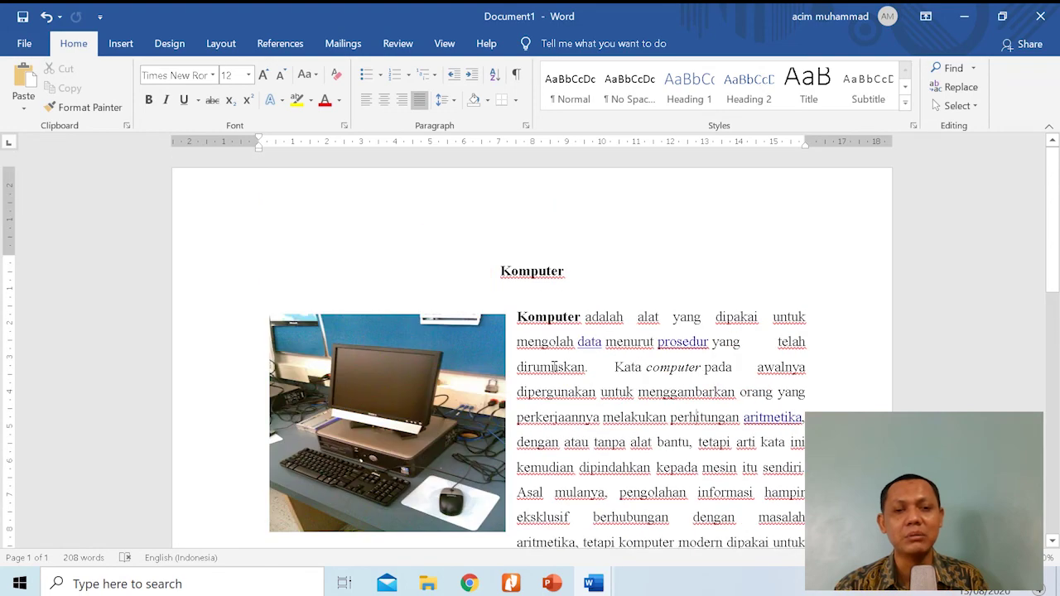
scroll(554, 367, "down", 3)
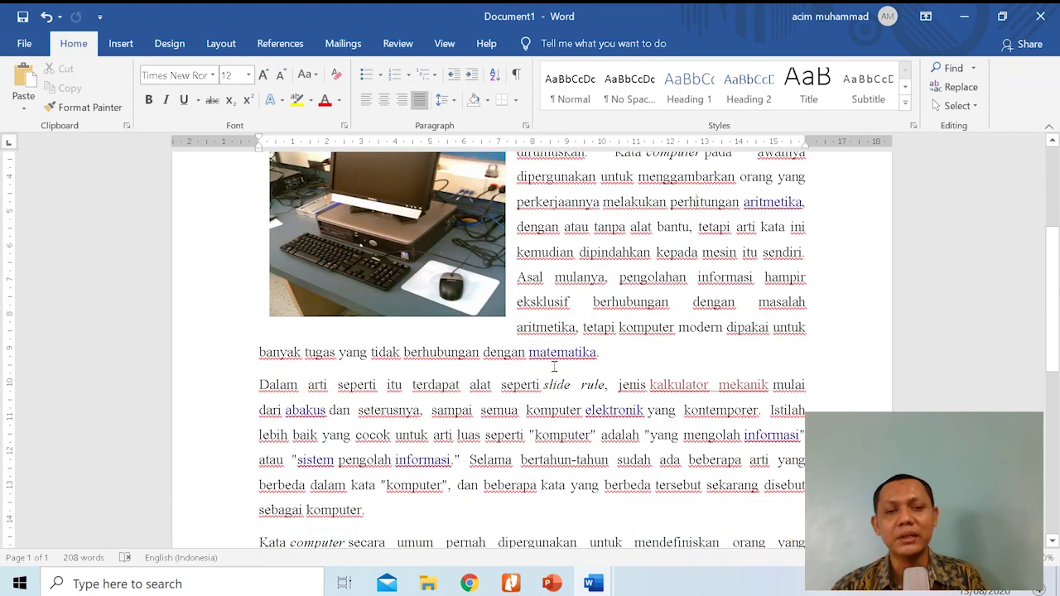
scroll(554, 365, "down", 3)
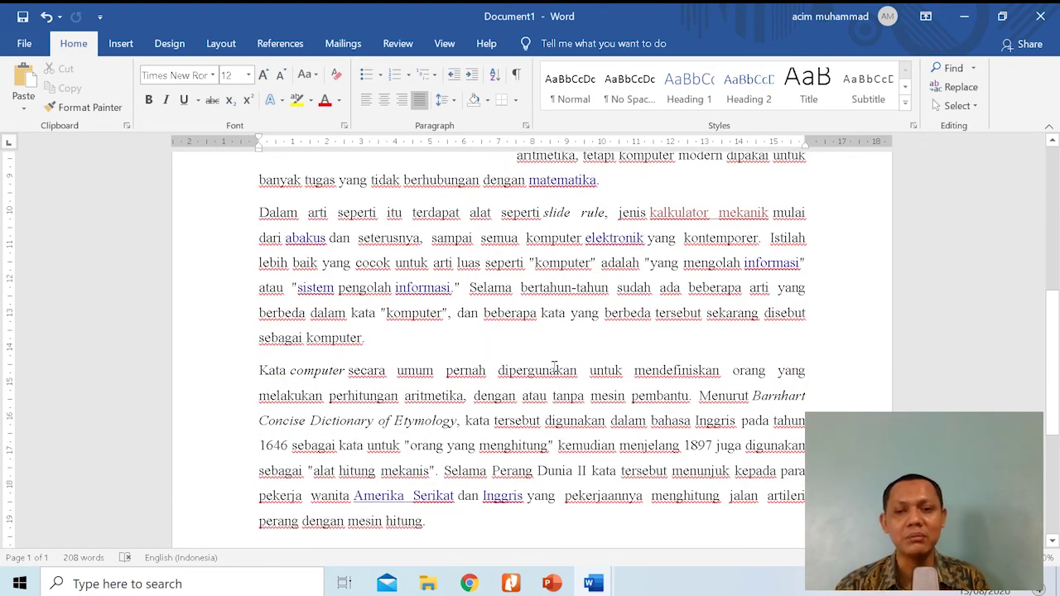